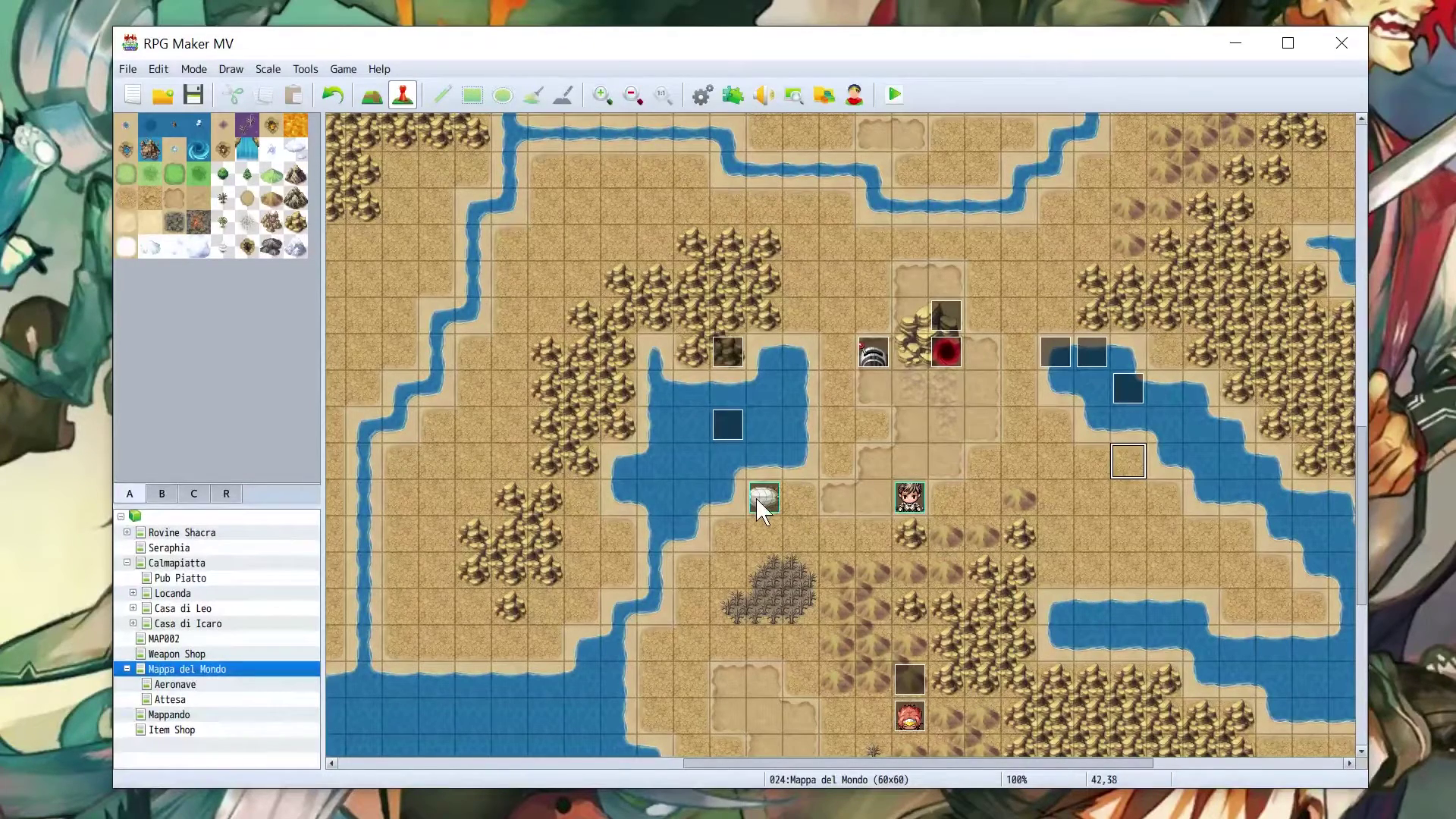
Examine the layouts of the Aeronave and Attesa maps, returning to the Mappa del Mondo map.
{"action": "left_click", "coordinate": [185, 684]}
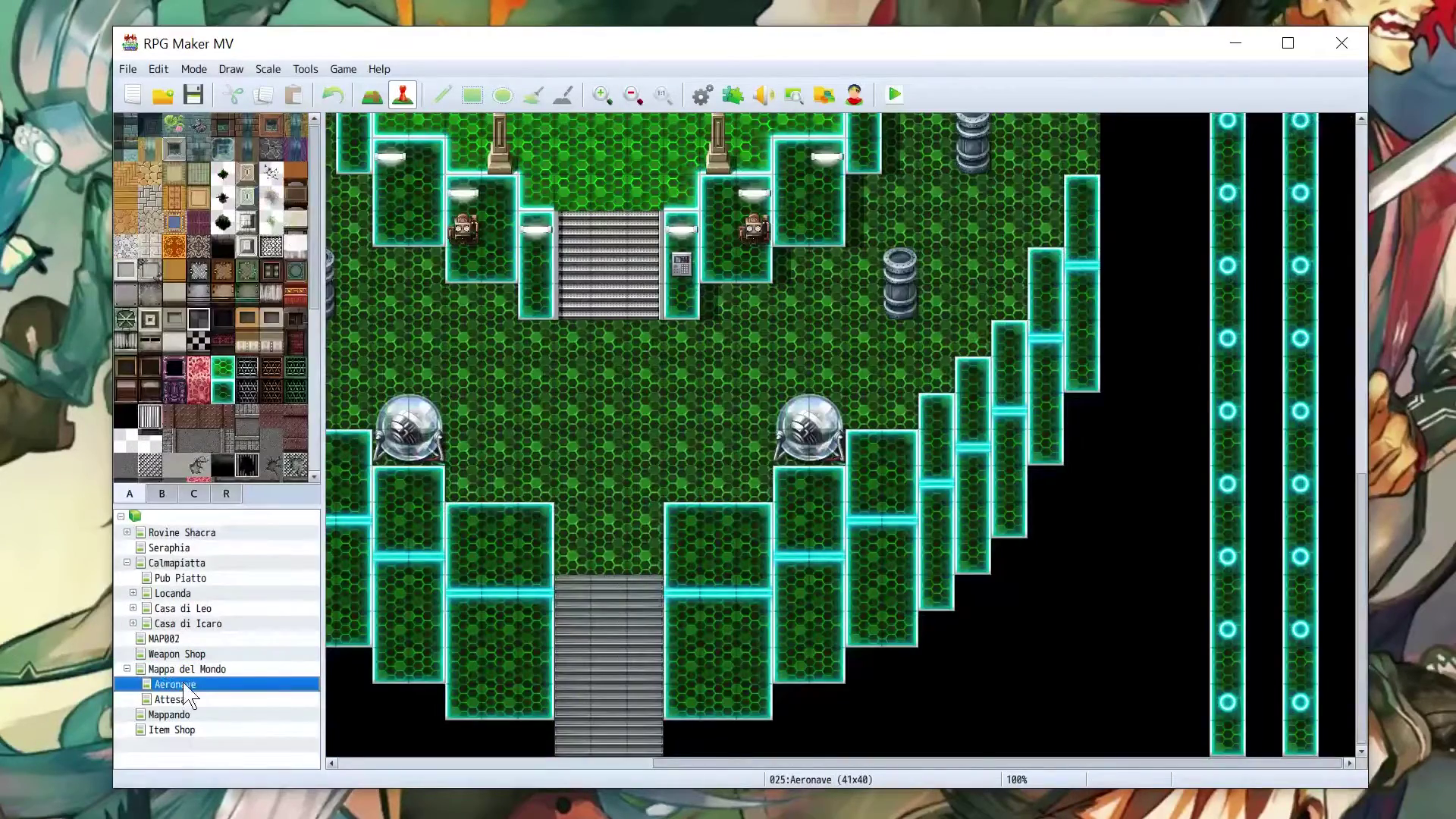
{"action": "scroll", "coordinate": [705, 552], "scroll_direction": "up", "scroll_amount": 10}
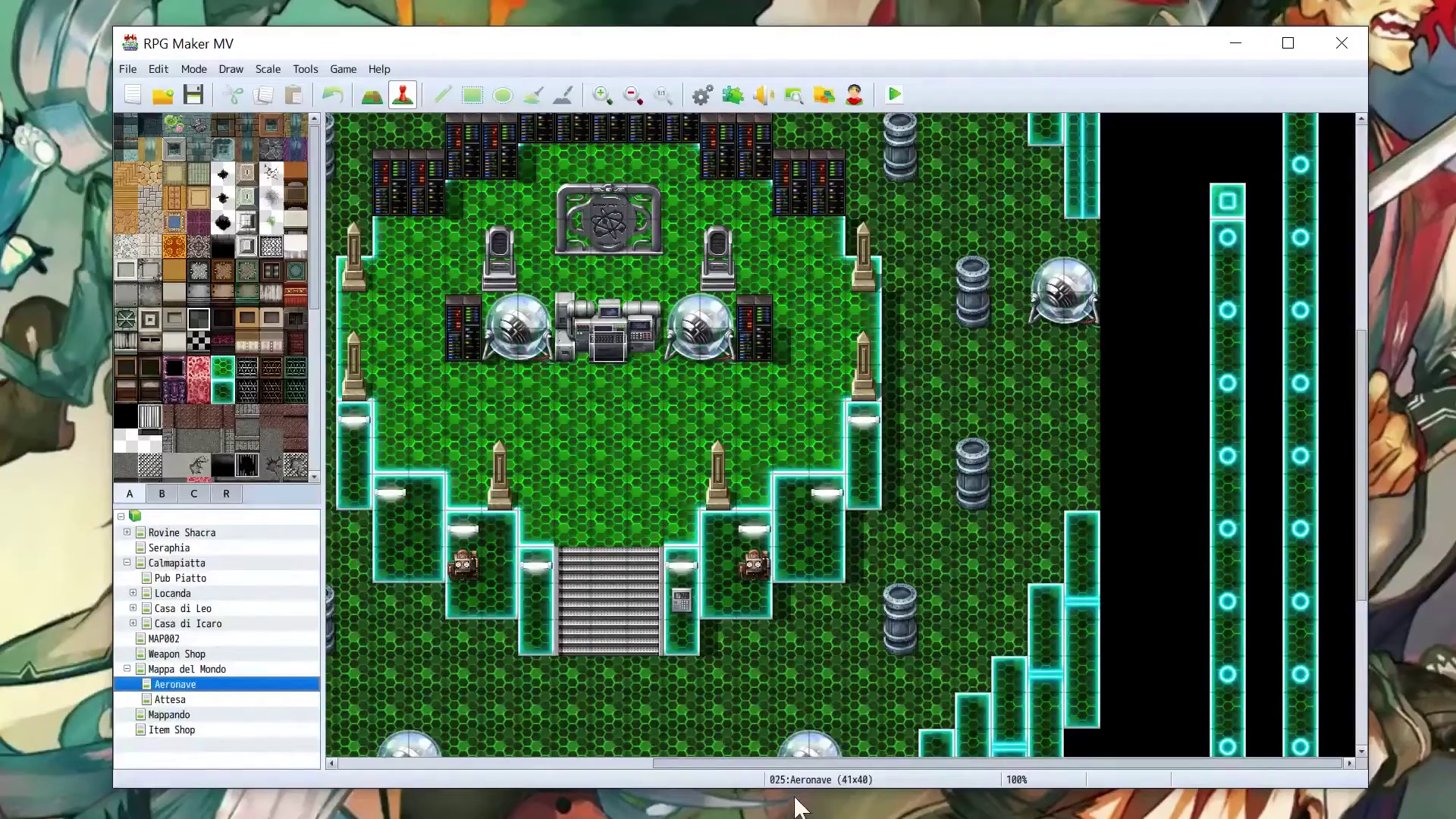
{"action": "scroll", "coordinate": [812, 658], "scroll_direction": "left", "scroll_amount": 6}
{"action": "scroll", "coordinate": [812, 658], "scroll_direction": "up", "scroll_amount": 1}
{"action": "scroll", "coordinate": [838, 660], "scroll_direction": "up", "scroll_amount": 3}
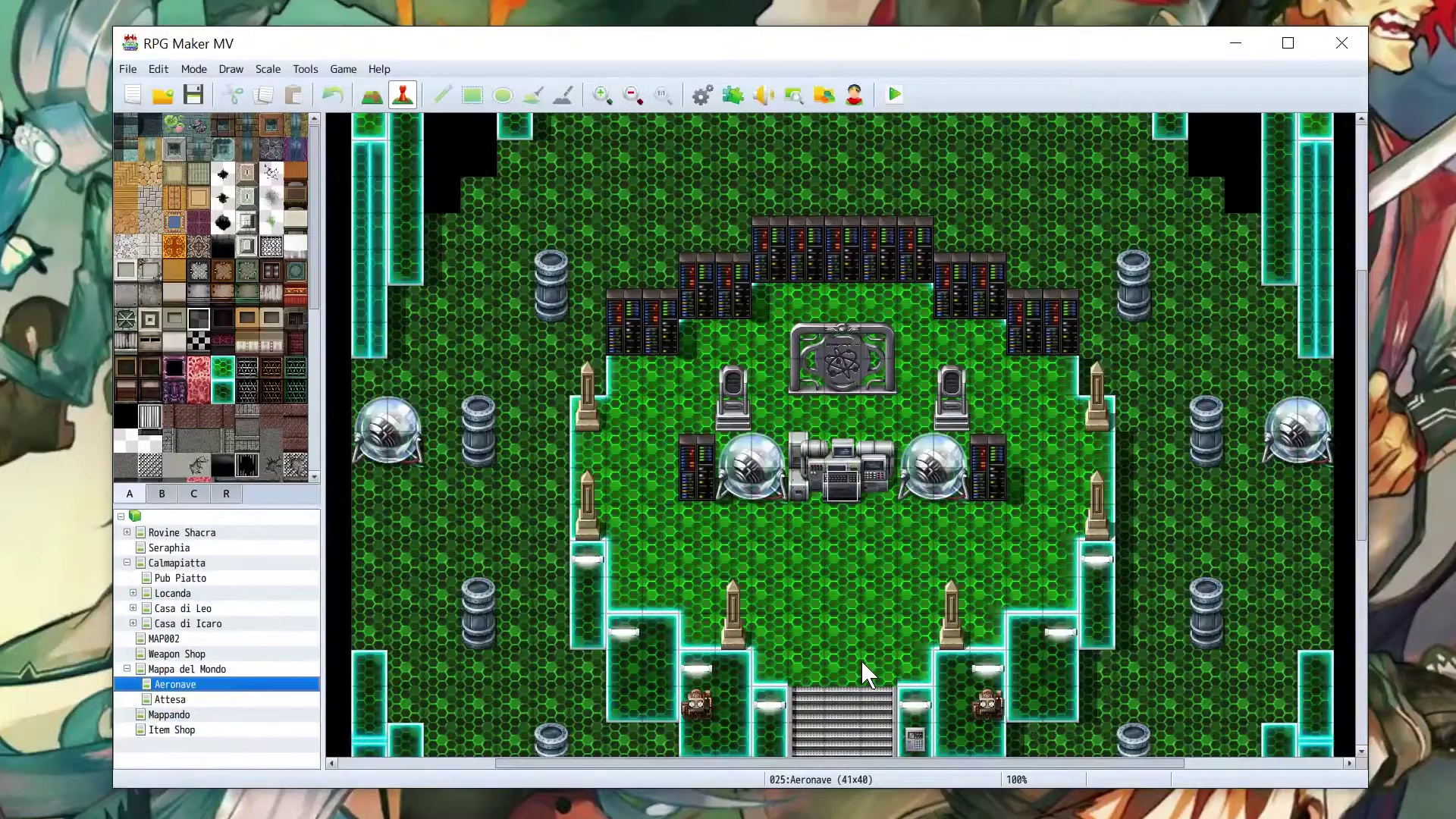
{"action": "left_click", "coordinate": [167, 700]}
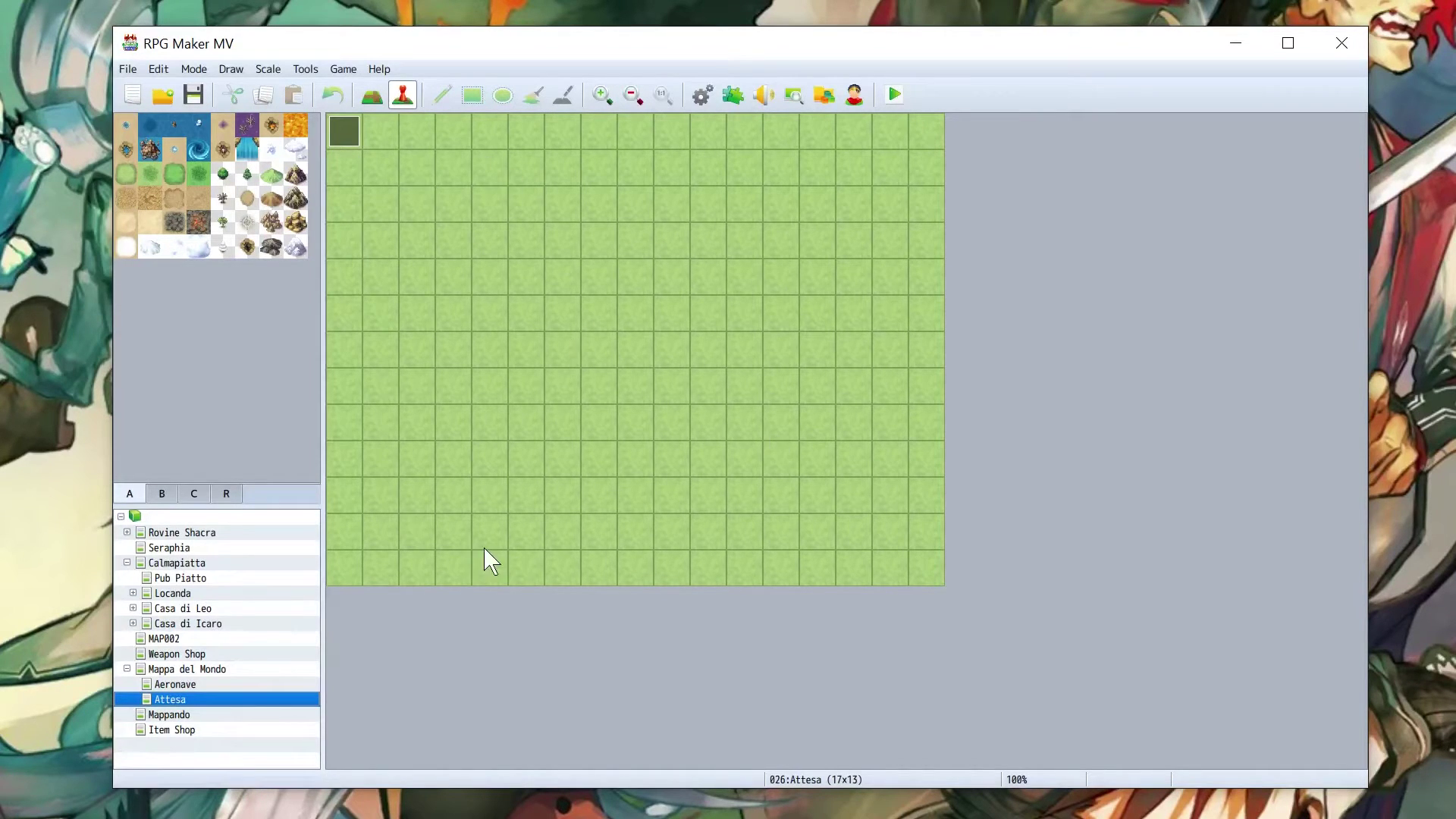
{"action": "left_click", "coordinate": [205, 671]}
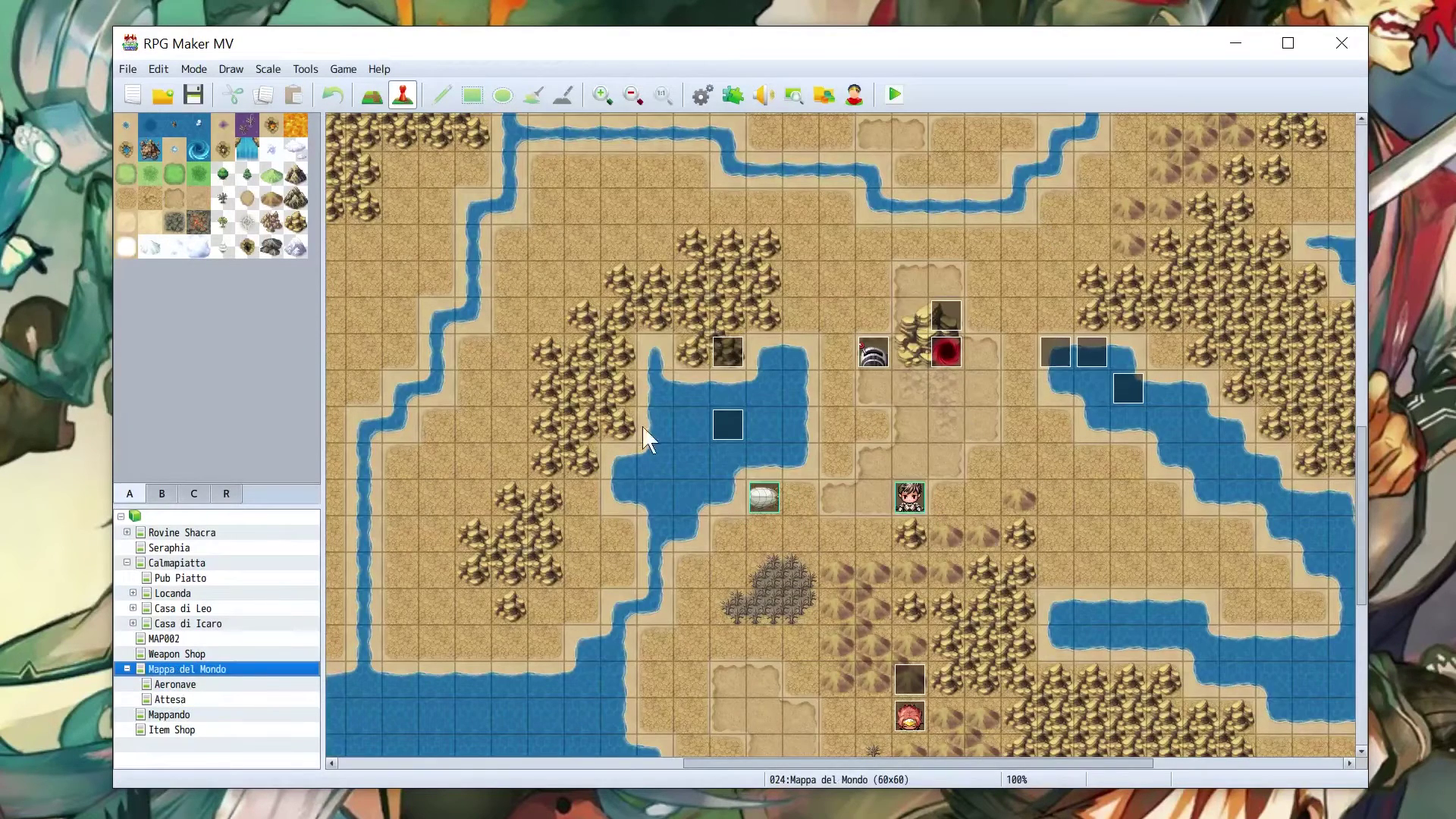
Open the event on the central lake and examine the variables selectable in a Control Variables command, without adding the command.
{"action": "double_click", "coordinate": [740, 421]}
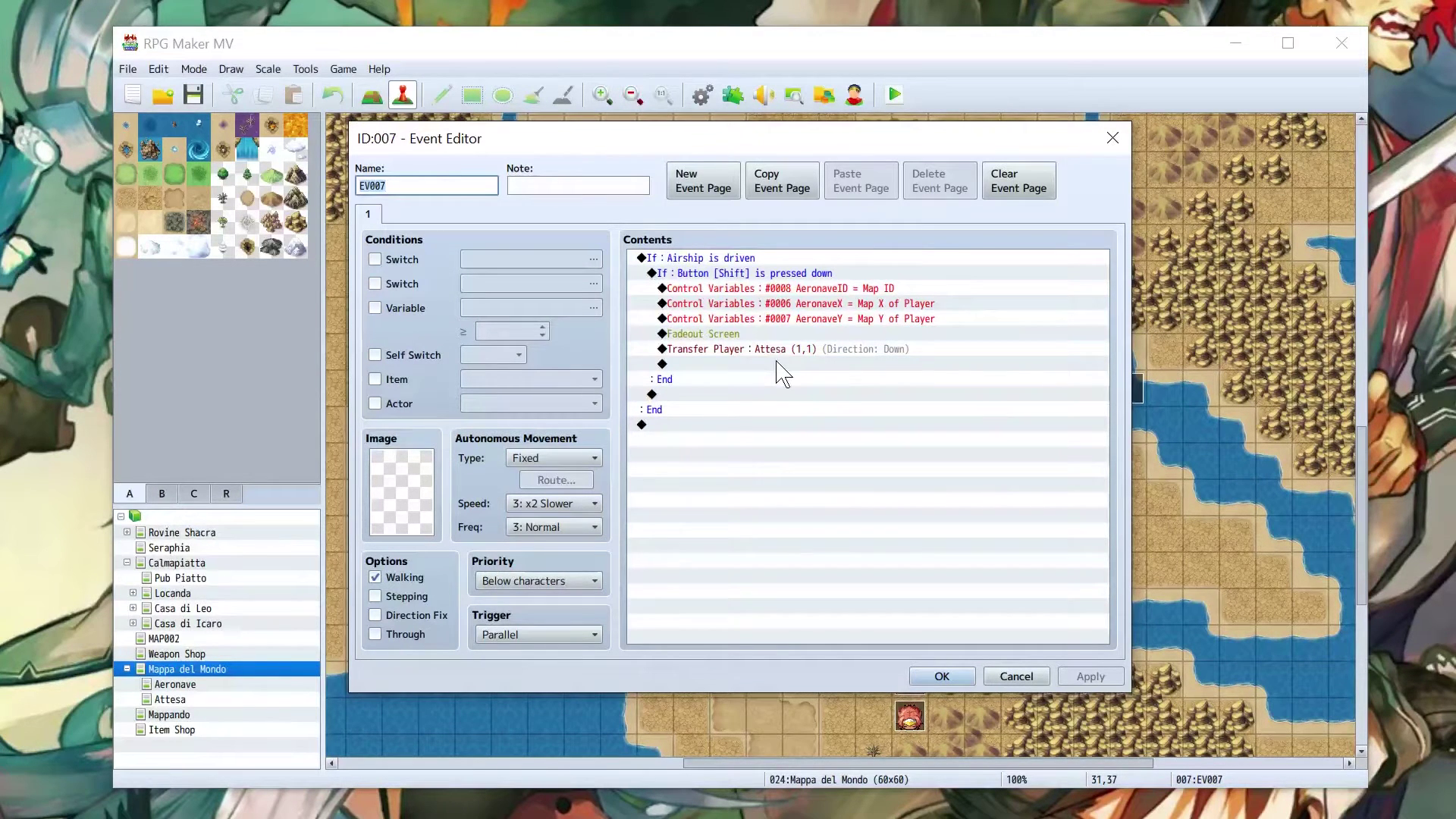
{"action": "double_click", "coordinate": [758, 453]}
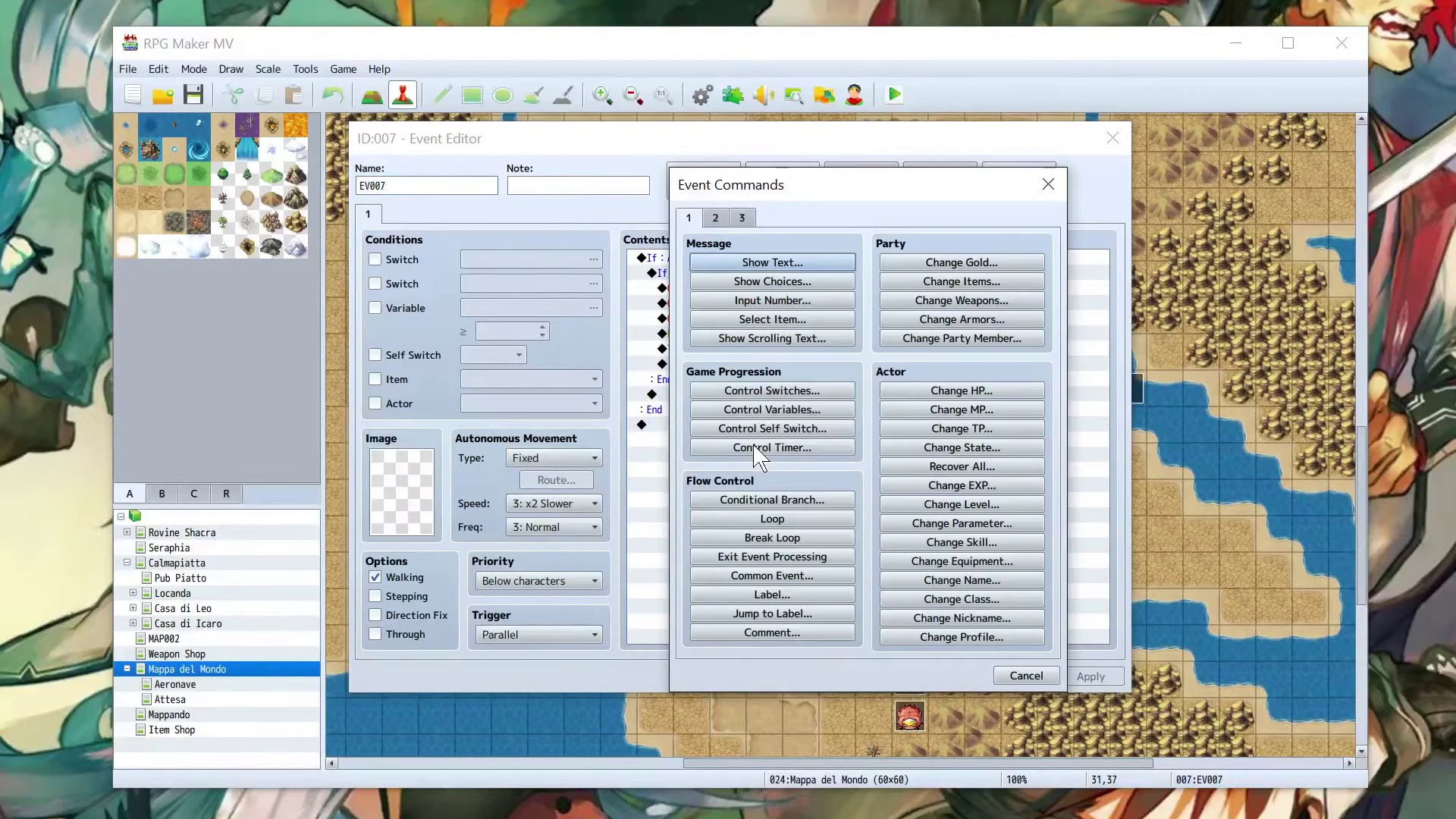
{"action": "left_click", "coordinate": [785, 423]}
{"action": "left_click", "coordinate": [930, 327]}
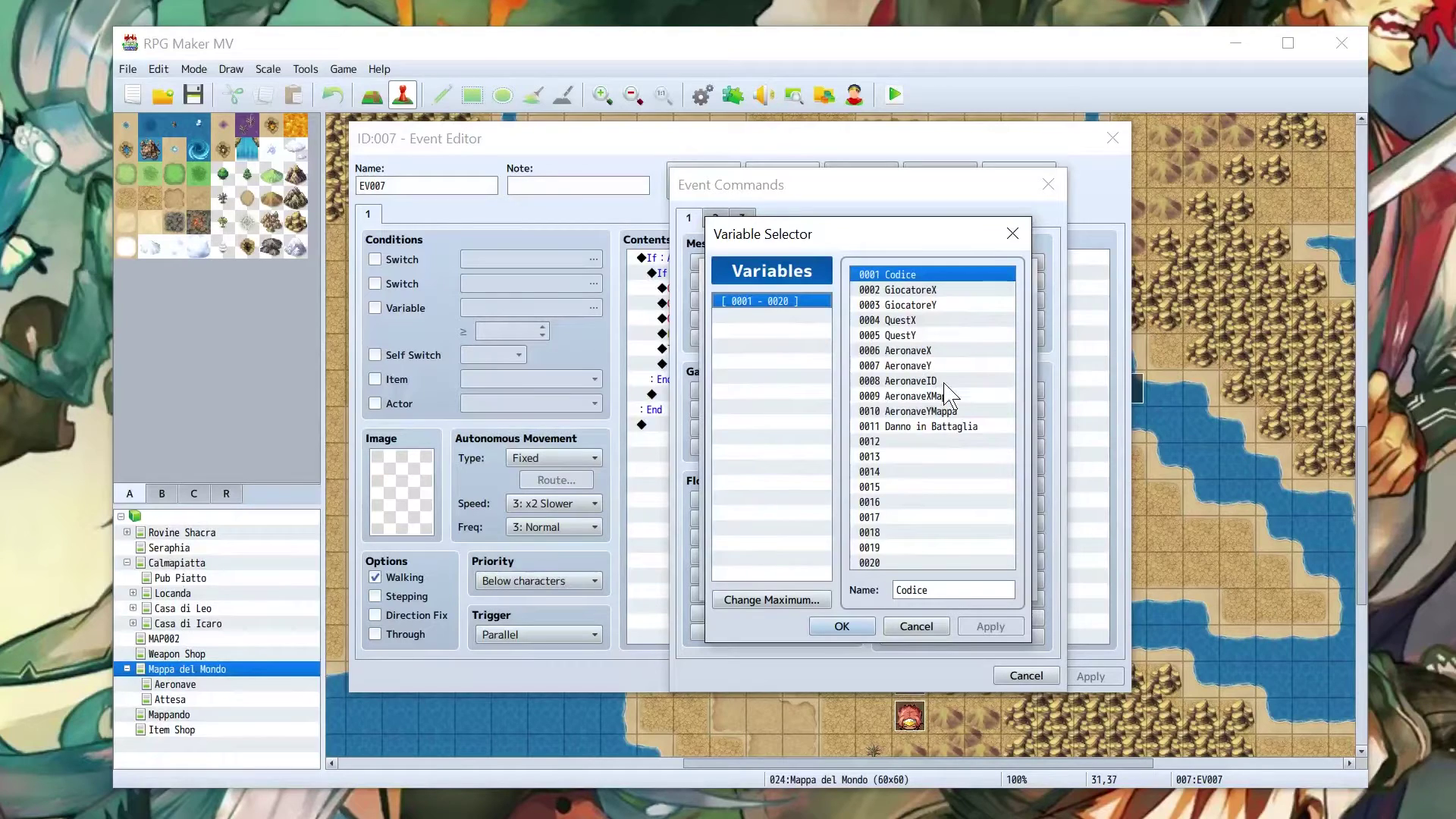
{"action": "left_click", "coordinate": [842, 625]}
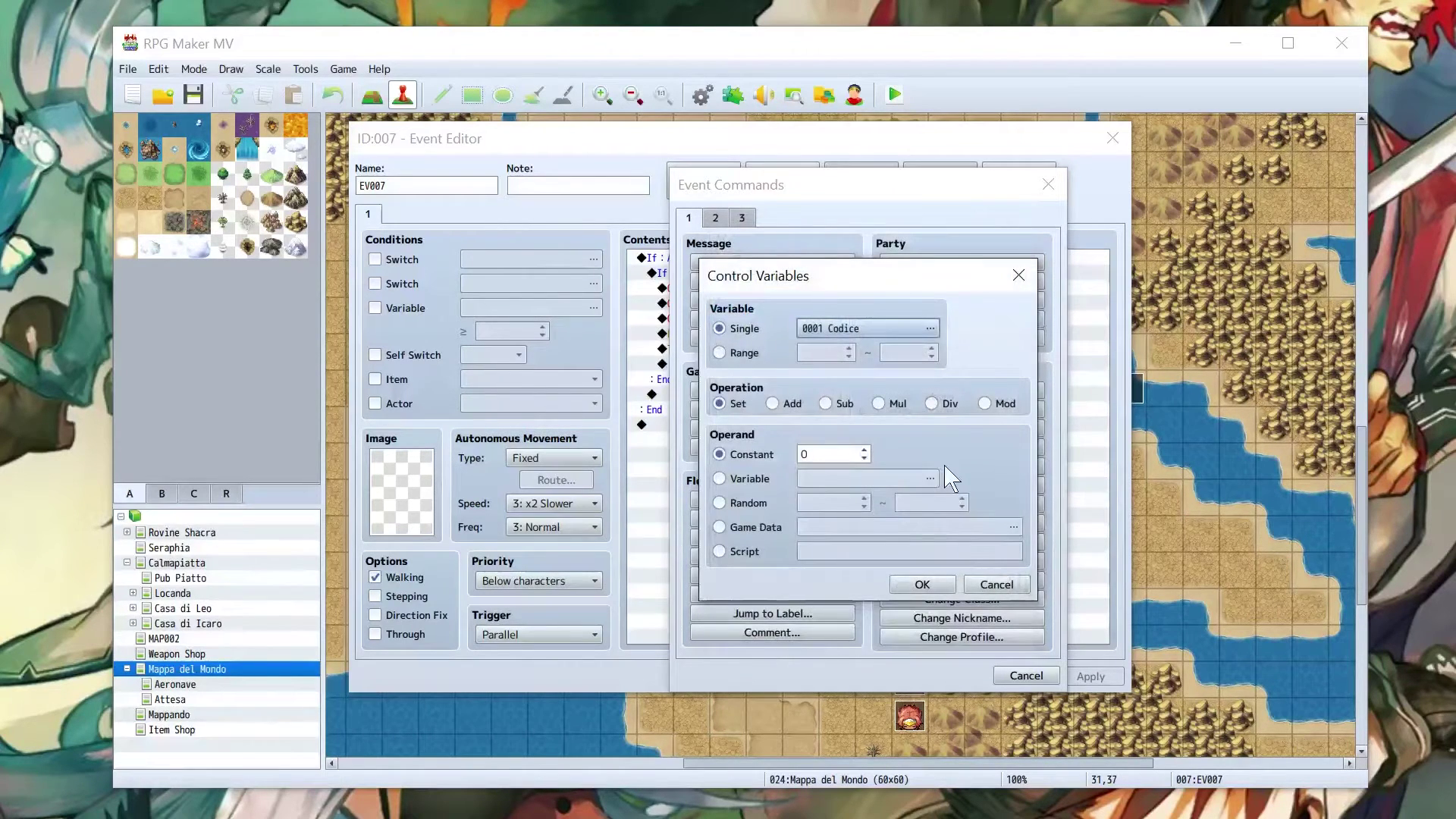
{"action": "left_click", "coordinate": [996, 583]}
{"action": "left_click", "coordinate": [1025, 675]}
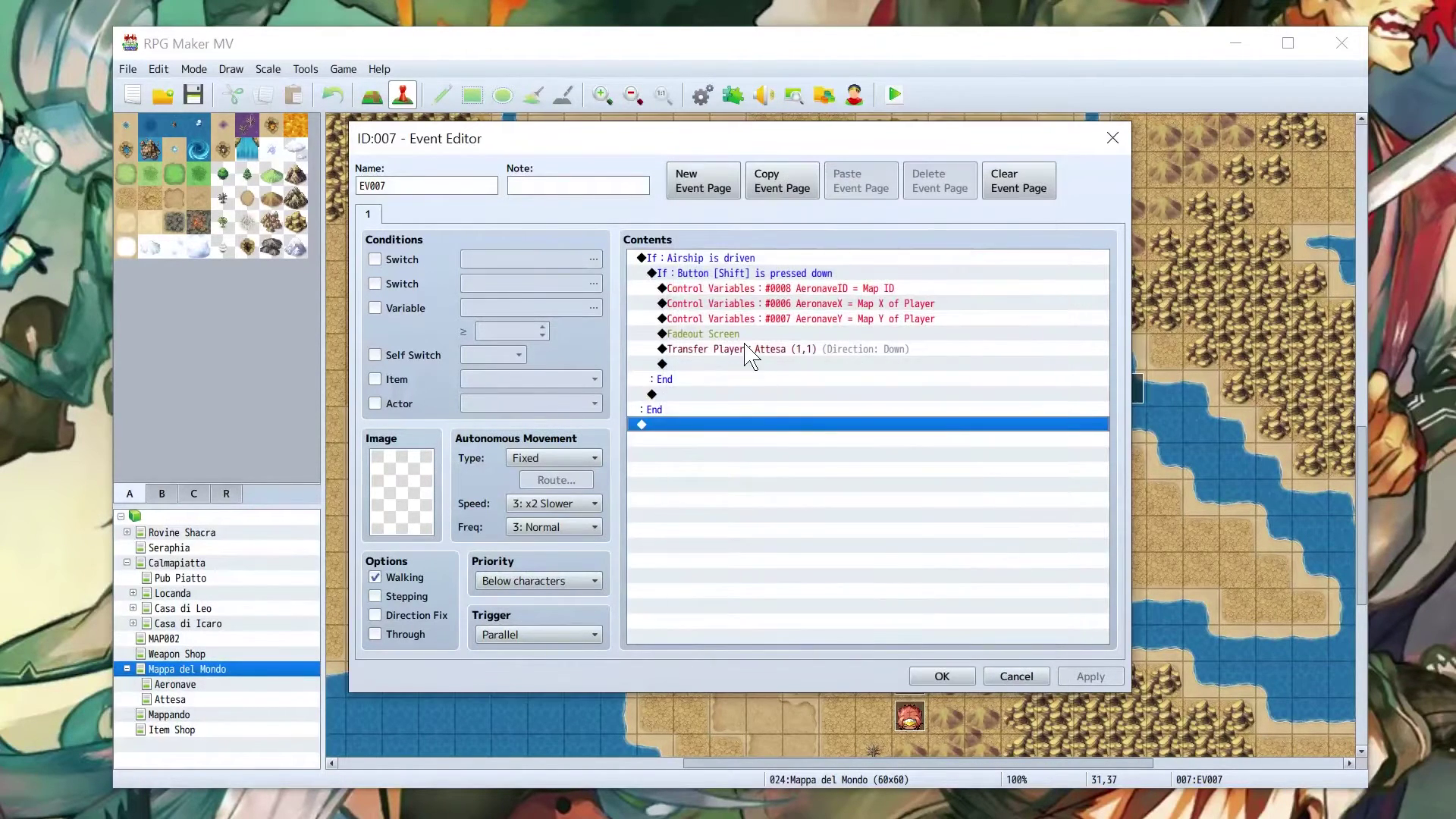
Review the lake event's airship condition, player-position variables and Transfer Player command, closing the event.
{"action": "left_click", "coordinate": [735, 304]}
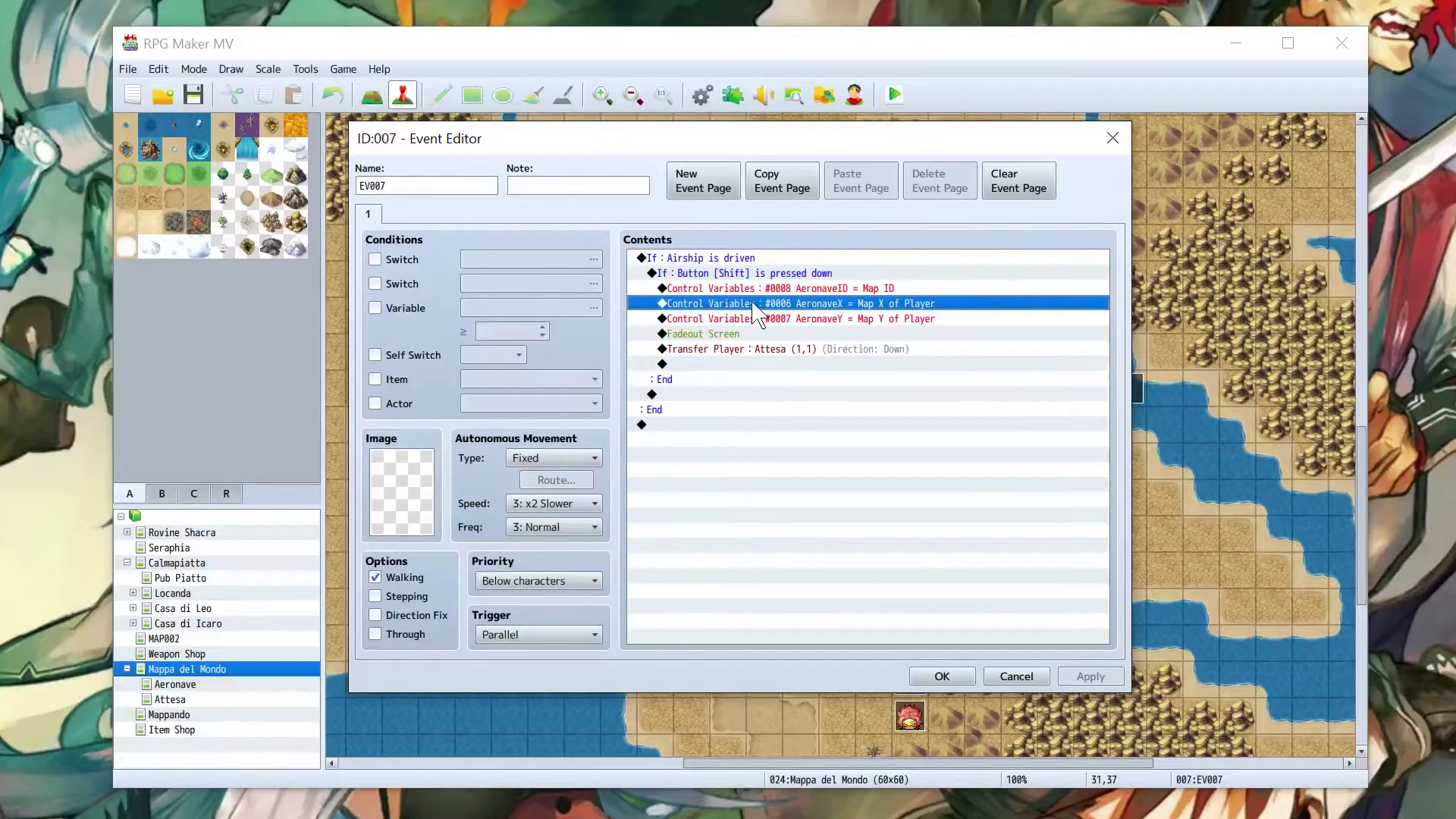
{"action": "left_click", "coordinate": [694, 259]}
{"action": "left_click", "coordinate": [707, 433]}
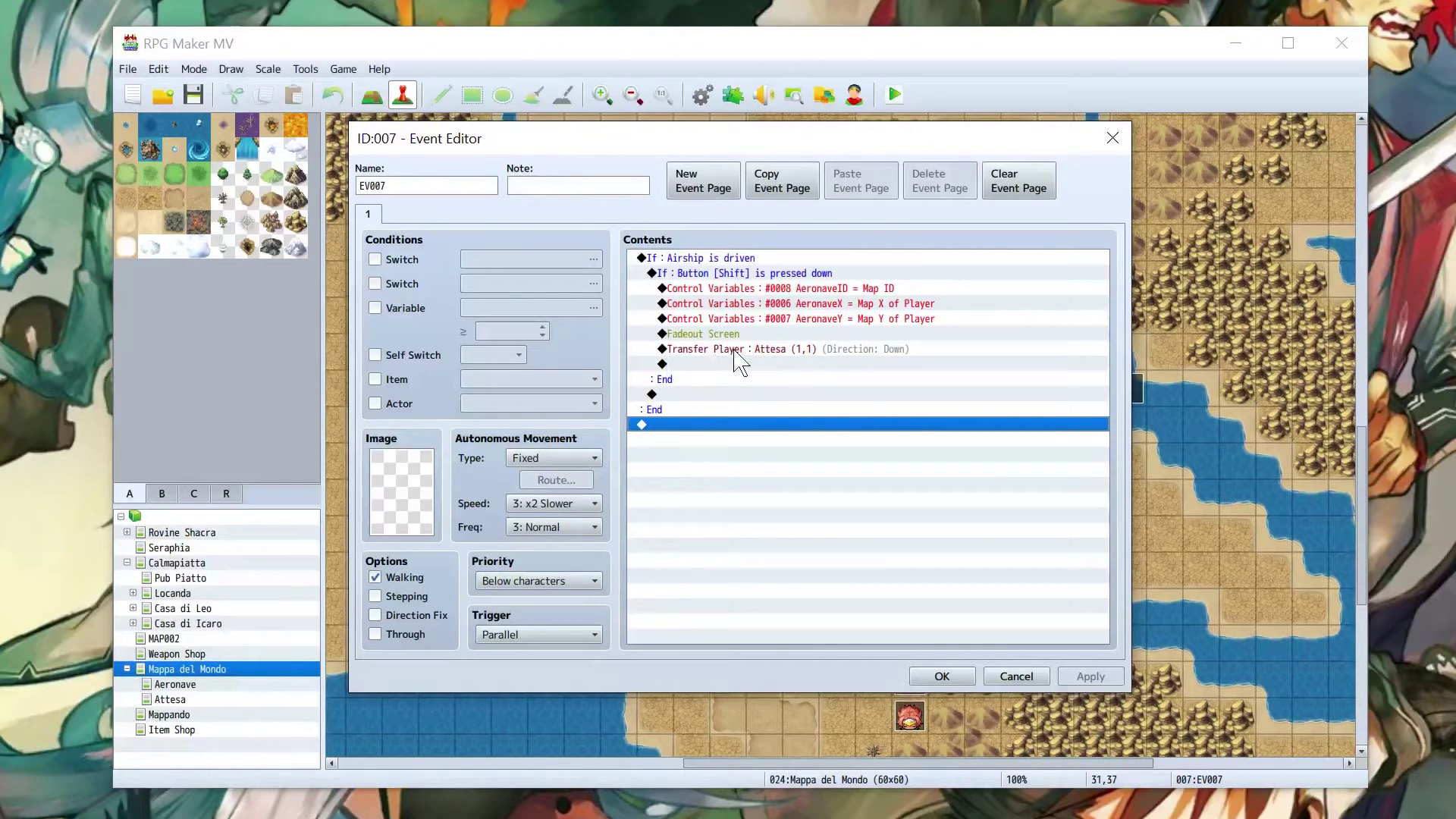
{"action": "left_click", "coordinate": [851, 349]}
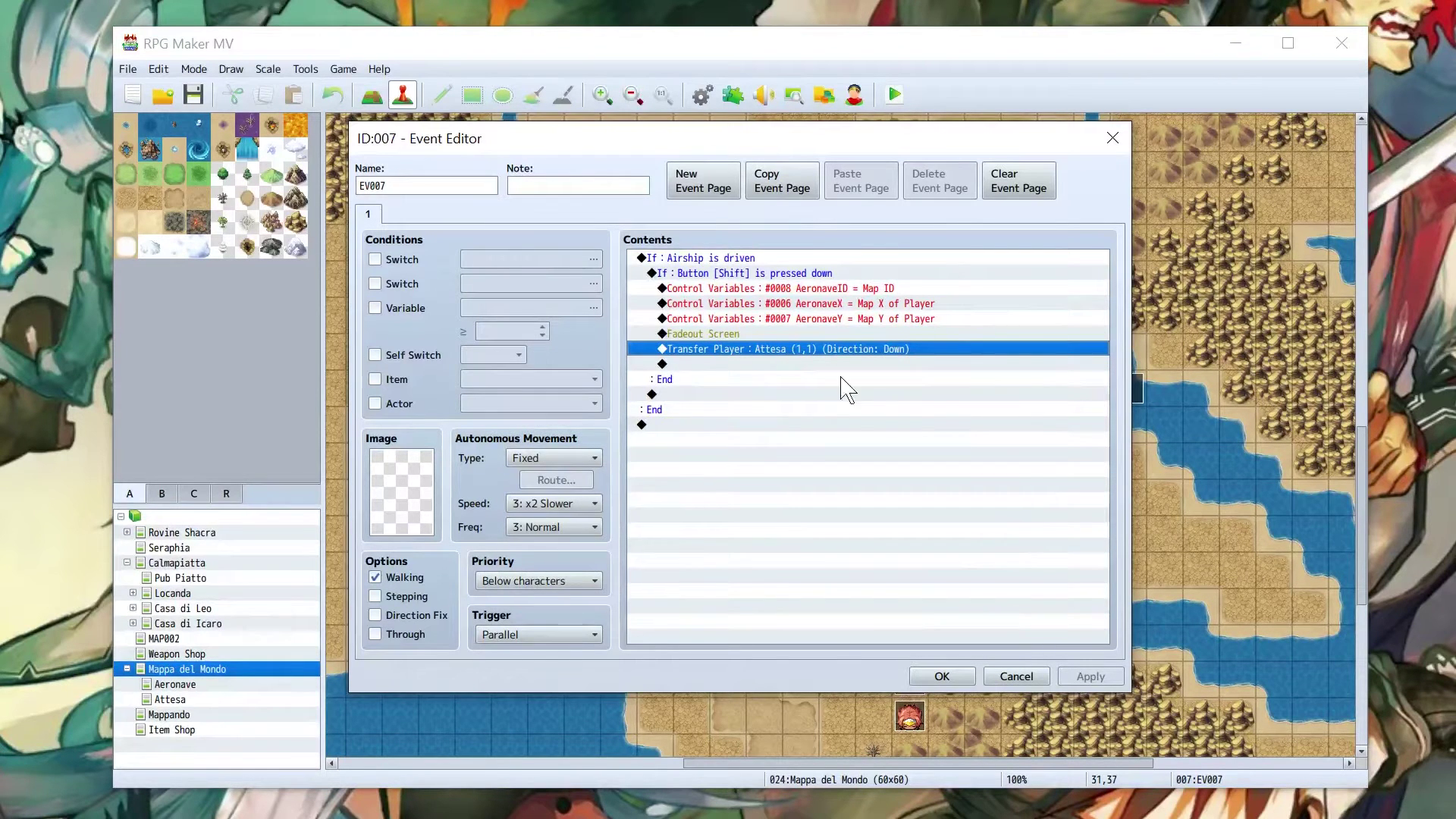
{"action": "left_click", "coordinate": [947, 679]}
Open the event in the Attesa map's corner and check its trigger options, keeping Autorun.
{"action": "left_click", "coordinate": [190, 699]}
{"action": "double_click", "coordinate": [341, 137]}
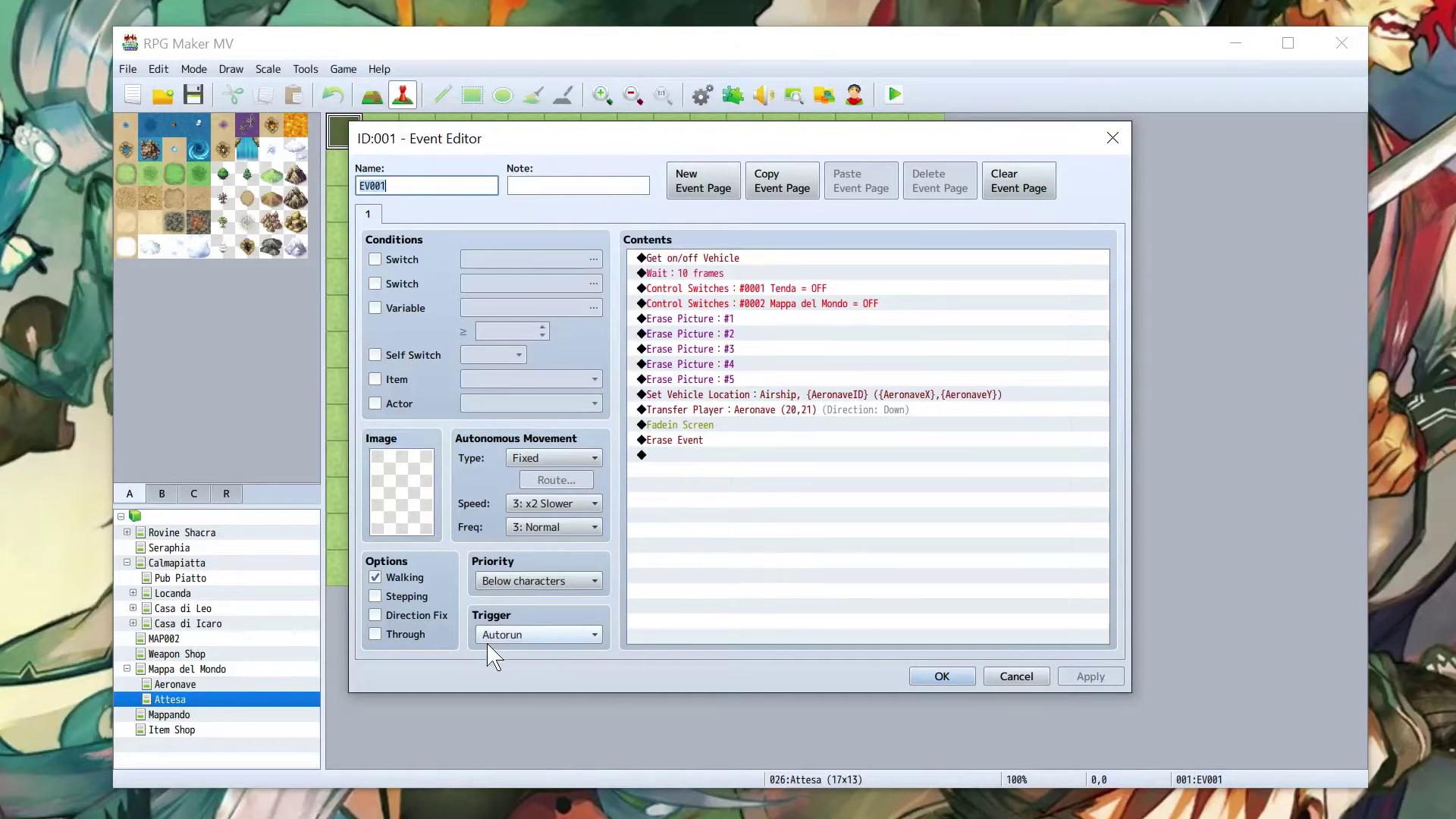
{"action": "left_click", "coordinate": [533, 637]}
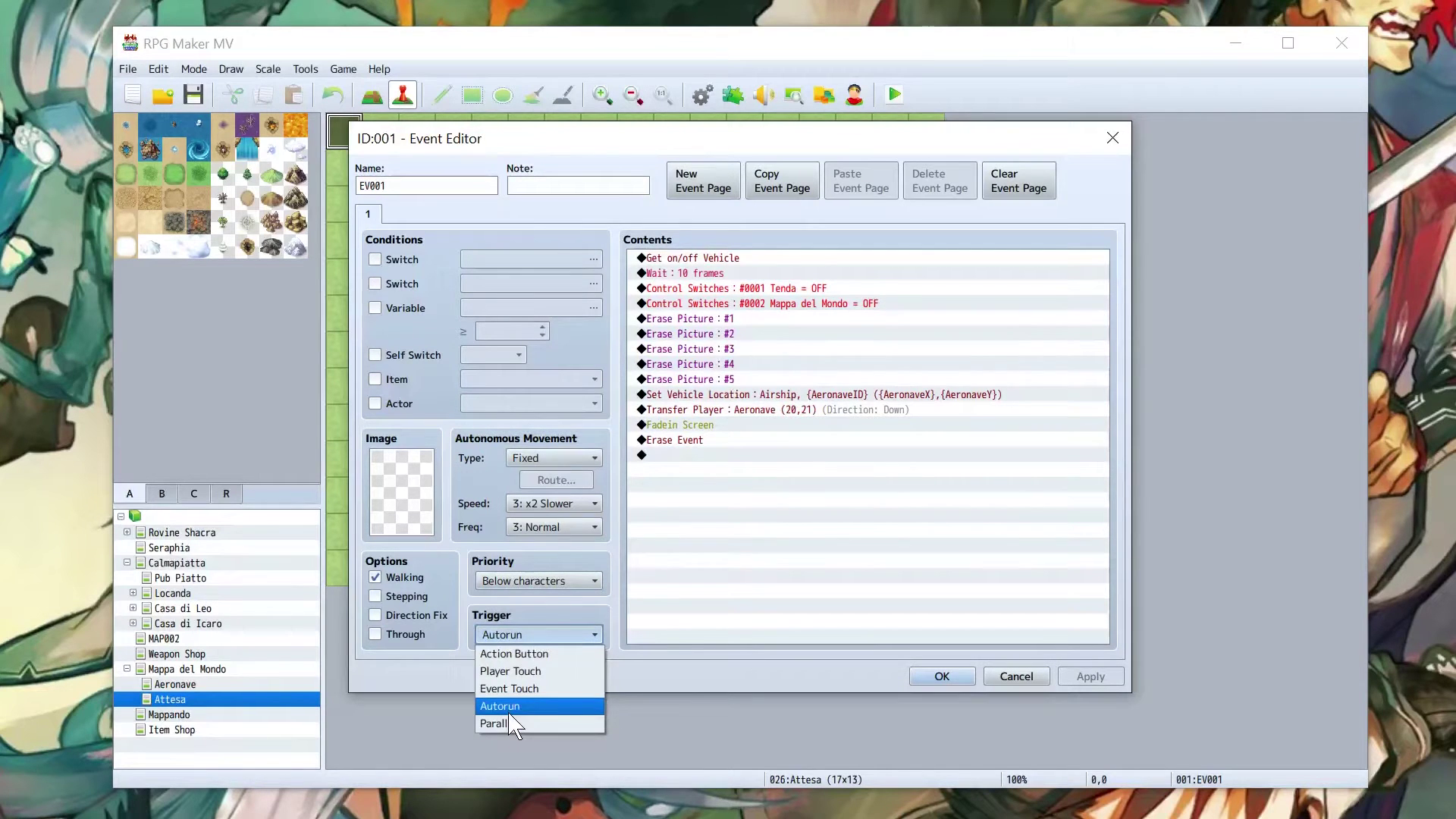
{"action": "left_click", "coordinate": [510, 707]}
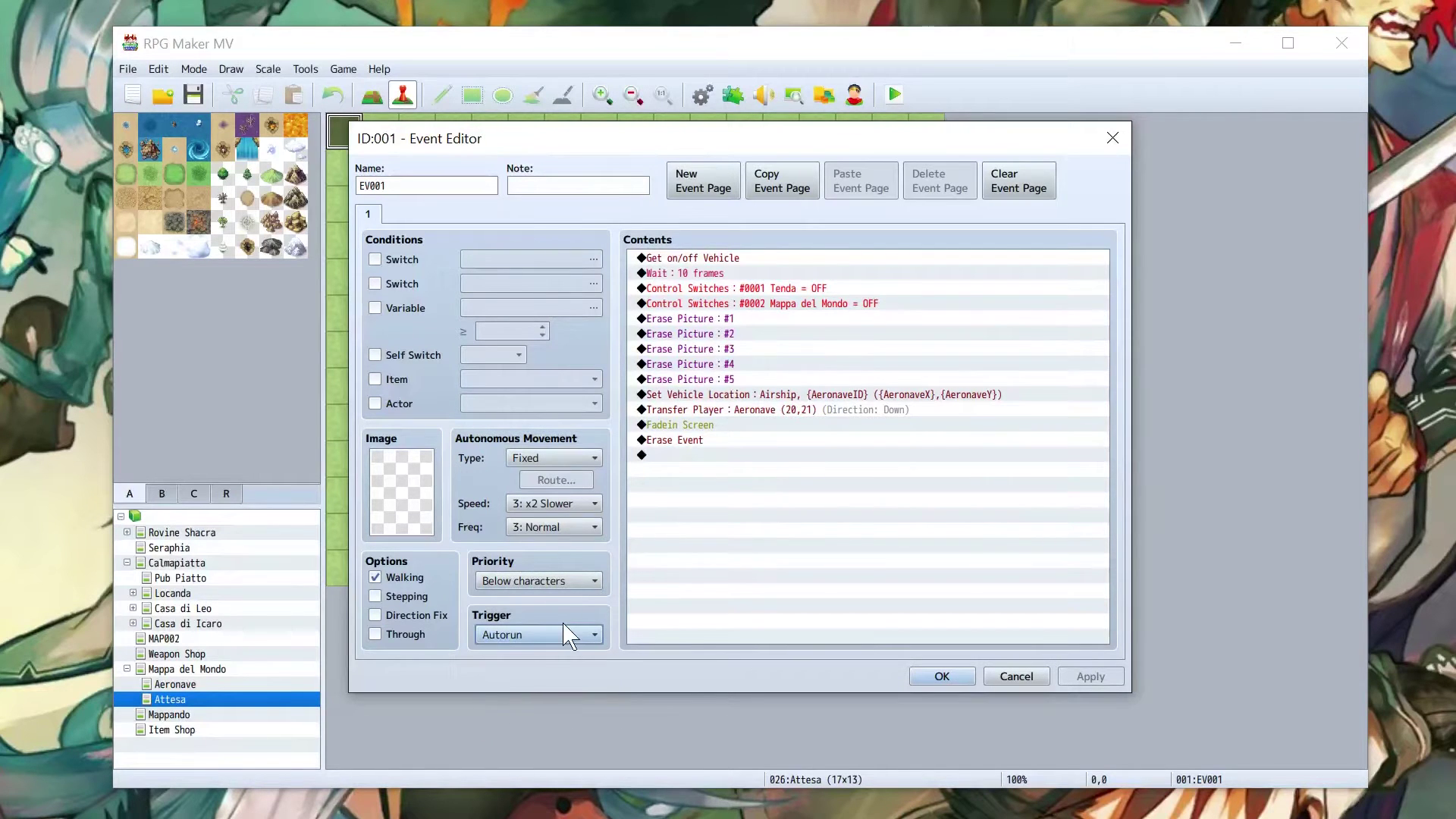
Examine the Get on/off Vehicle line and look through the available event commands without adding one.
{"action": "left_click", "coordinate": [700, 263]}
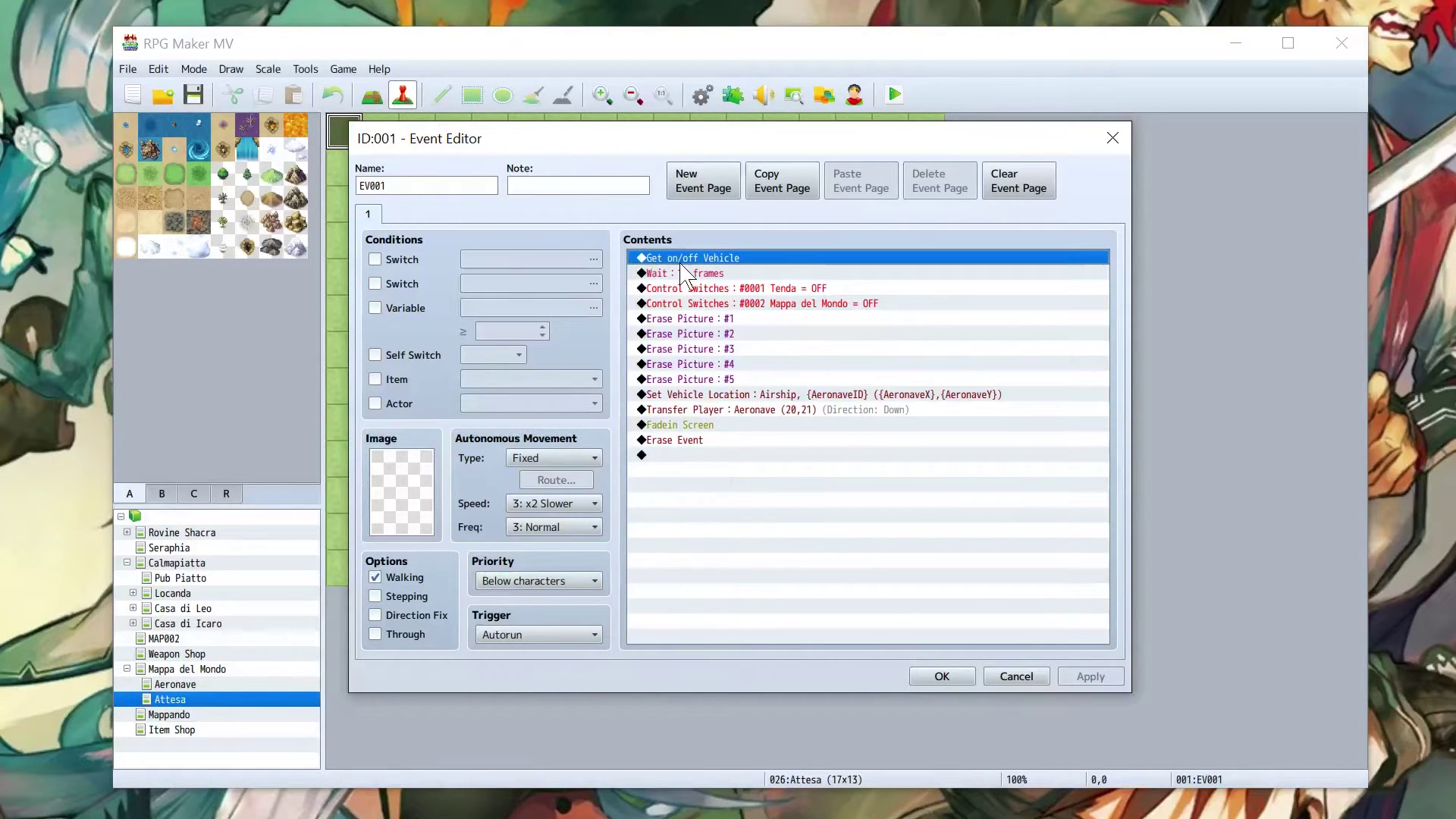
{"action": "double_click", "coordinate": [759, 513]}
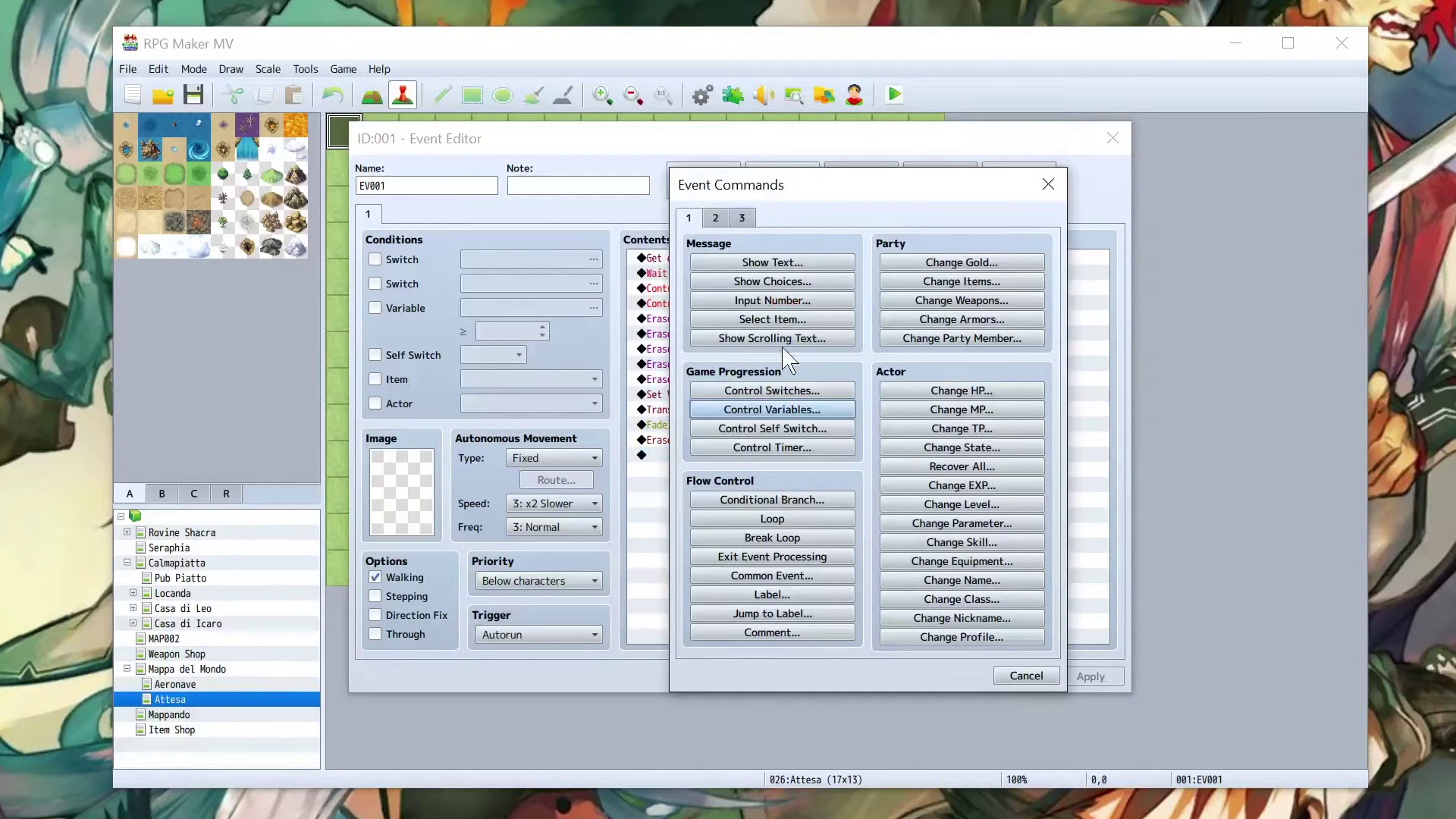
{"action": "left_click", "coordinate": [716, 218]}
{"action": "left_click", "coordinate": [741, 219]}
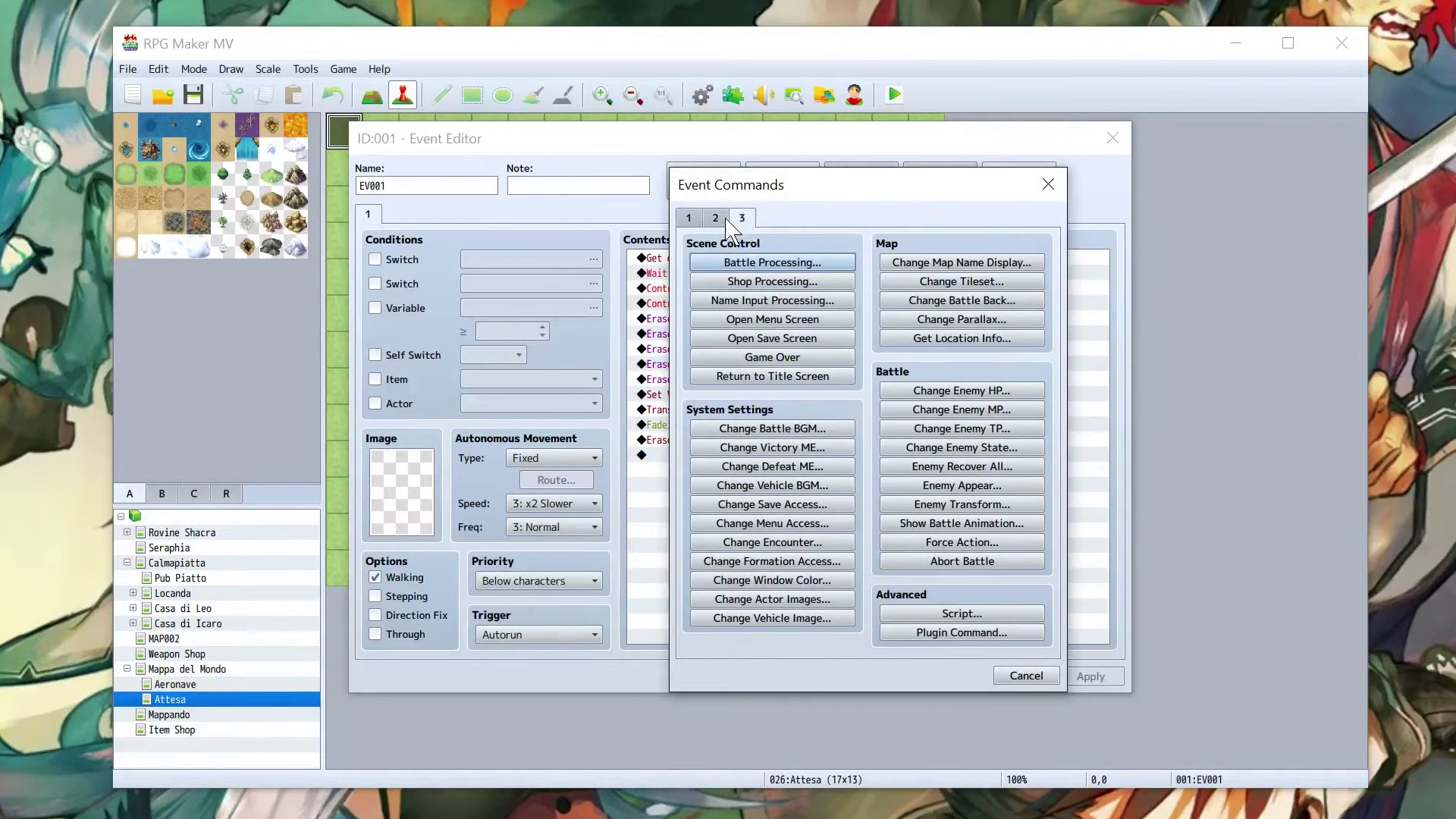
{"action": "left_click", "coordinate": [725, 219]}
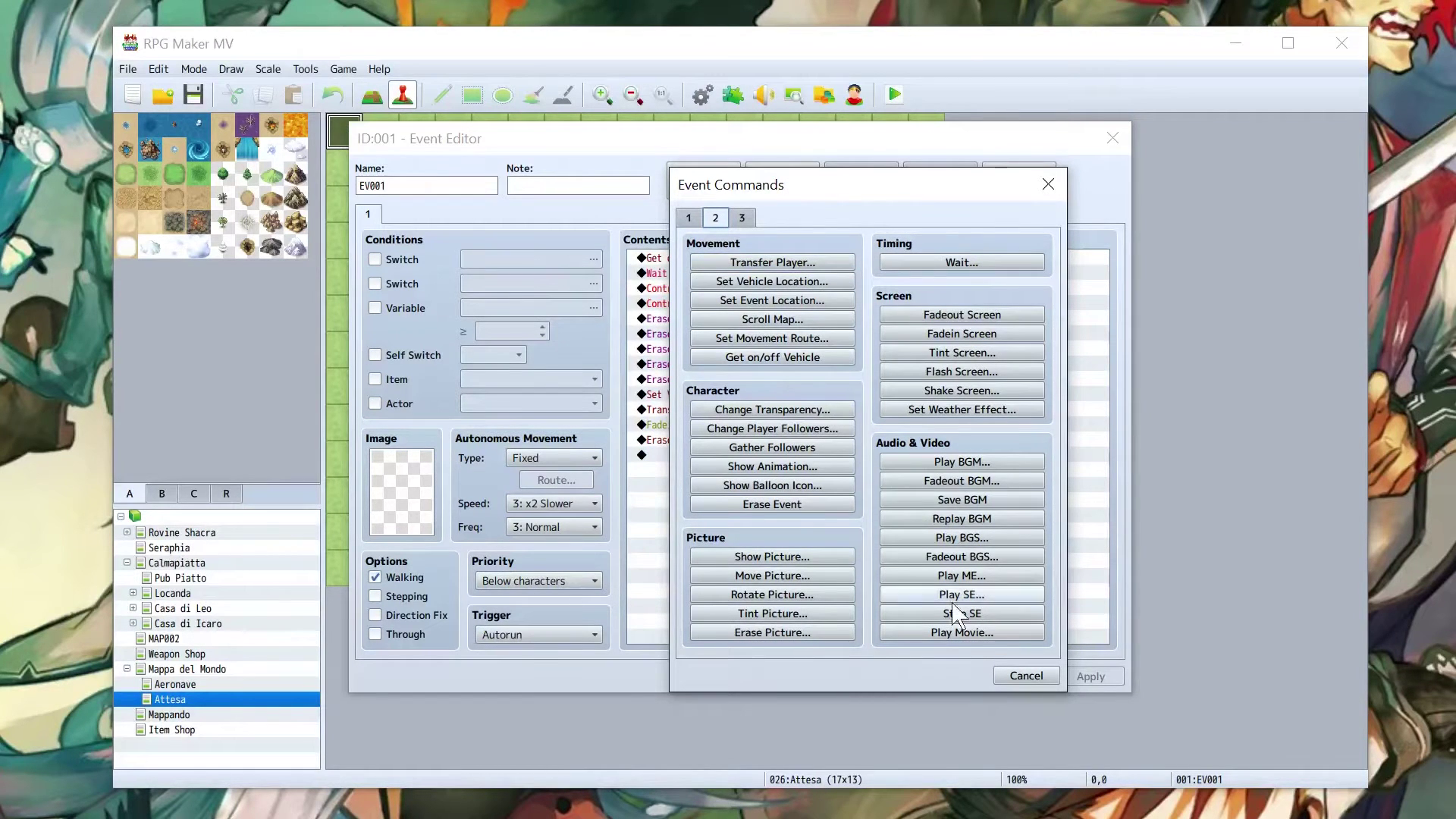
{"action": "left_click", "coordinate": [1026, 675]}
Review the Get on/off Vehicle, Wait and two Control Switches commands in the event contents.
{"action": "left_click", "coordinate": [730, 263]}
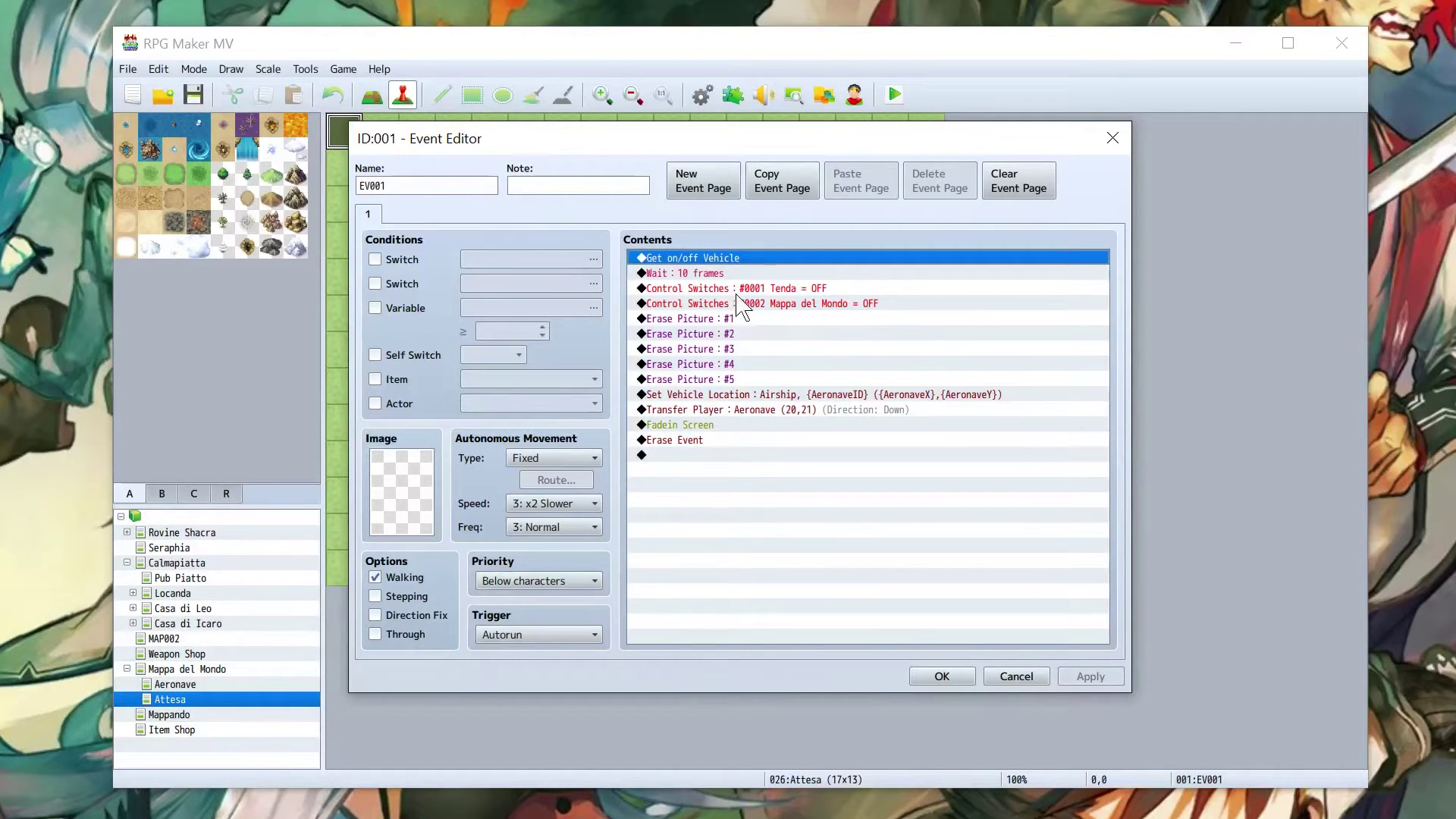
{"action": "left_click", "coordinate": [650, 273]}
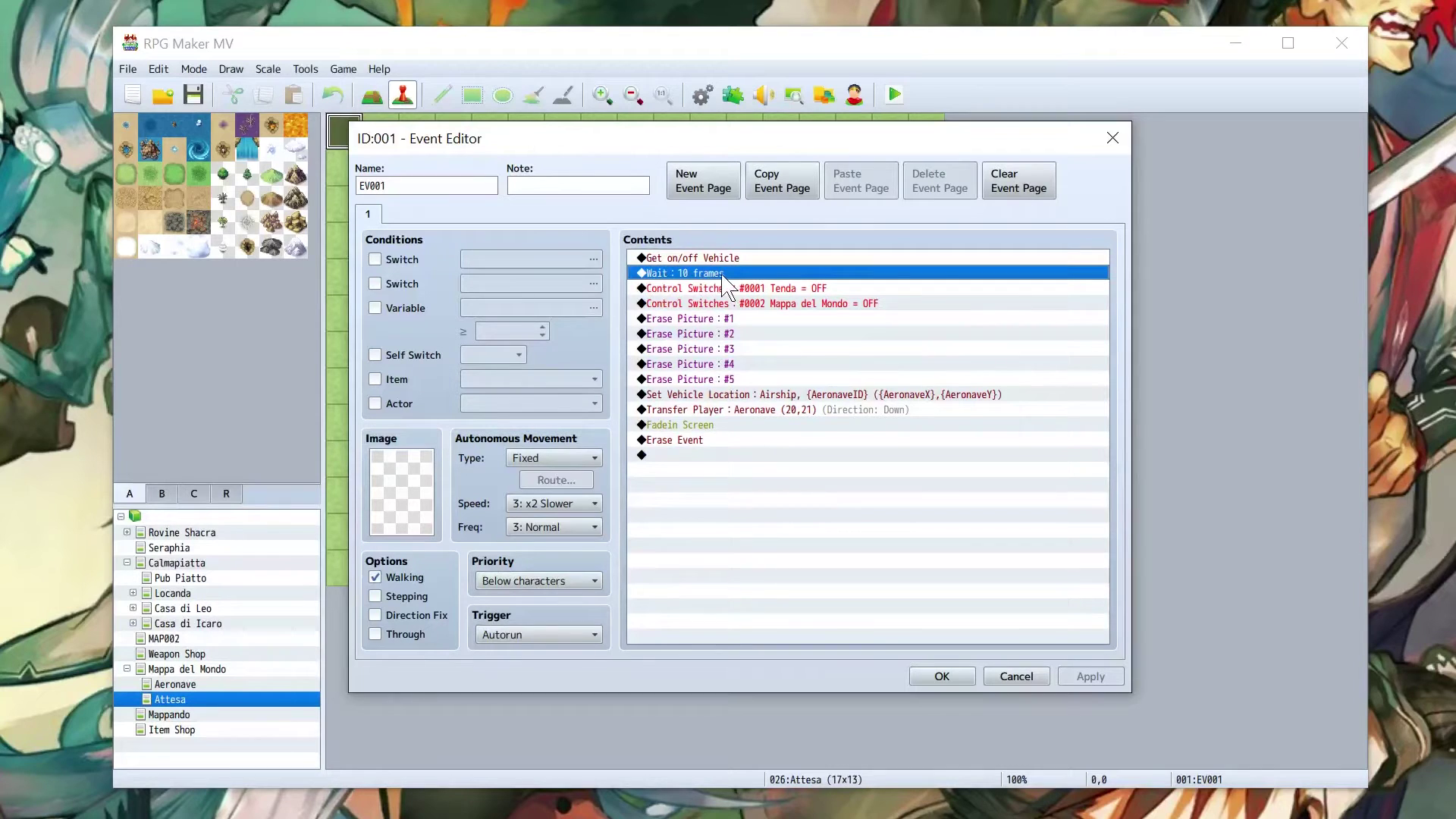
{"action": "left_click", "coordinate": [683, 289]}
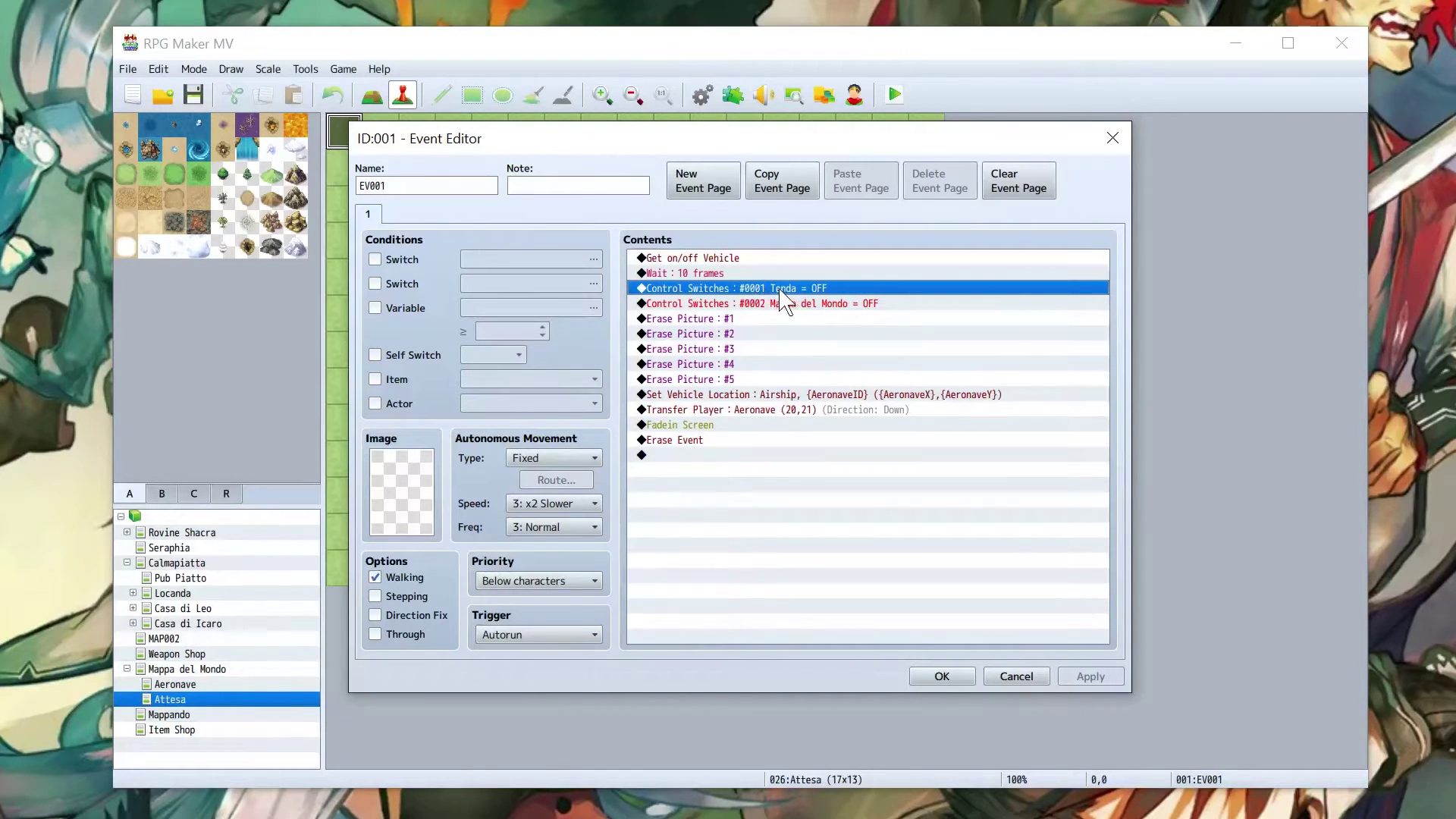
{"action": "left_click", "coordinate": [864, 305]}
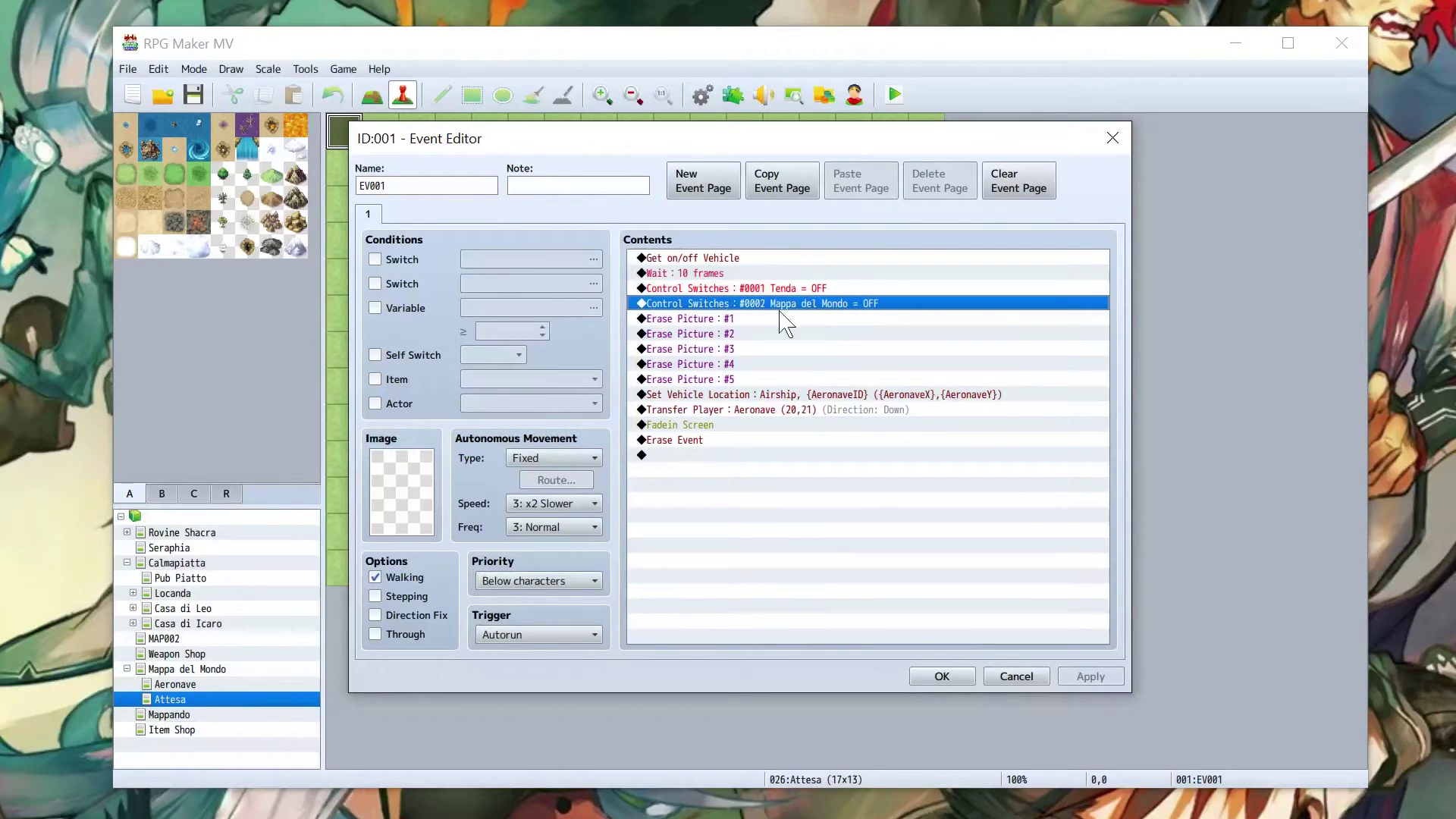
Review the Erase Picture commands for pictures #1 to #5 alongside the Tenda switch command.
{"action": "left_click", "coordinate": [737, 320]}
{"action": "left_click", "coordinate": [741, 334]}
{"action": "left_click", "coordinate": [743, 349]}
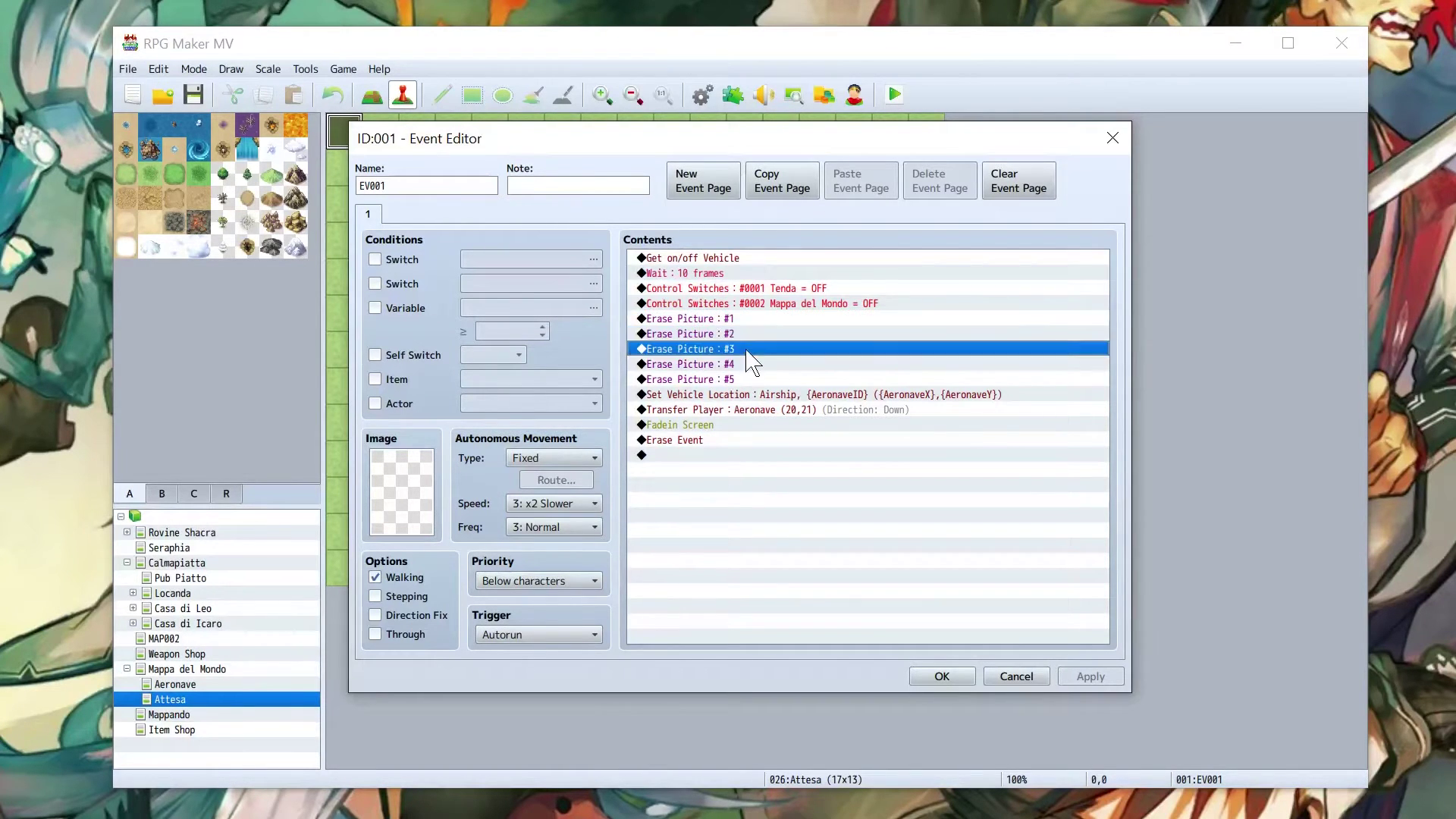
{"action": "left_click", "coordinate": [744, 365]}
{"action": "left_click", "coordinate": [746, 380]}
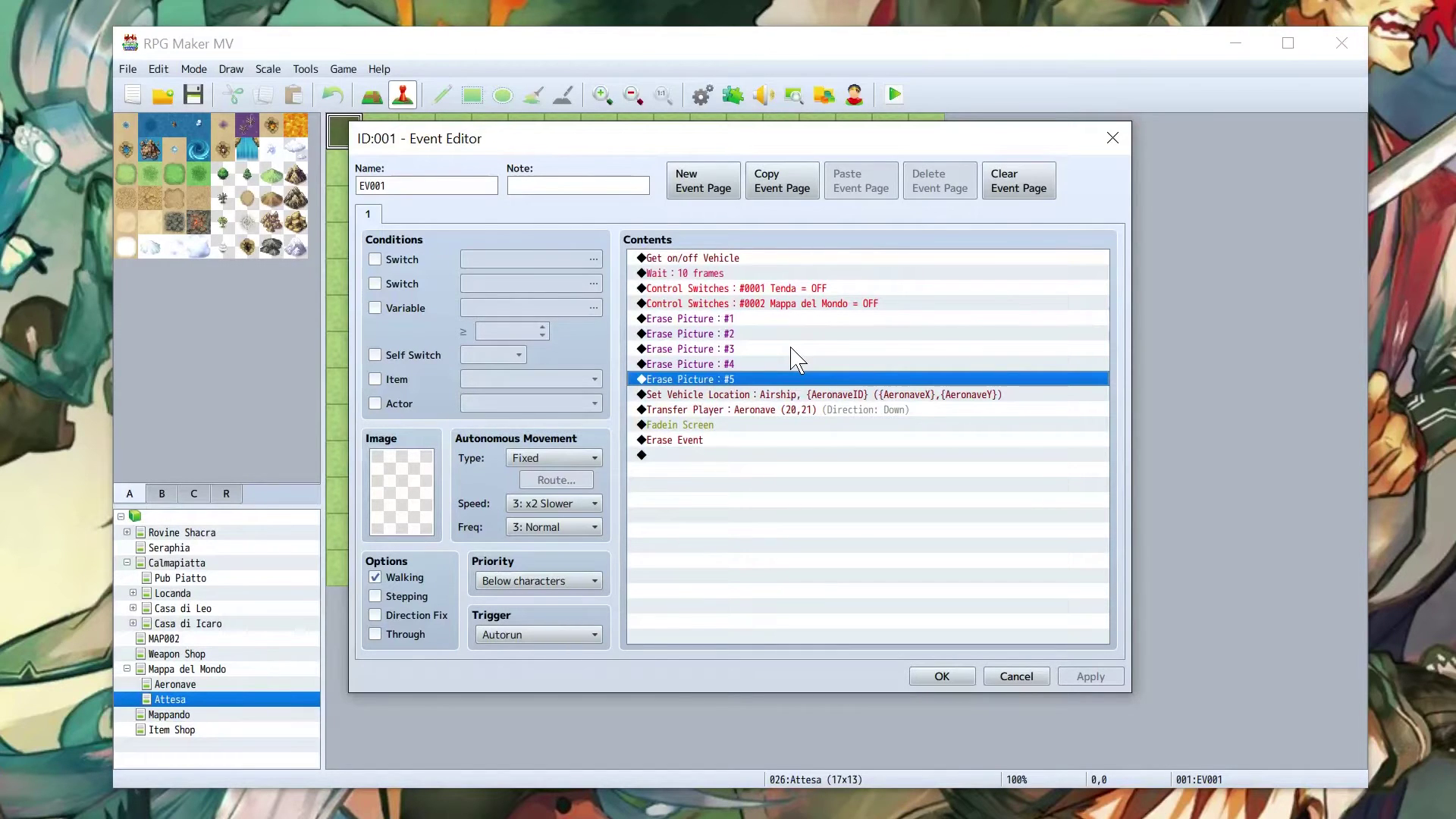
{"action": "left_click", "coordinate": [770, 293]}
{"action": "left_click", "coordinate": [744, 381]}
{"action": "left_click", "coordinate": [735, 319]}
{"action": "left_click", "coordinate": [741, 379]}
Examine the Set Vehicle Location command and its Designation with variables option, without adding a new command.
{"action": "left_click", "coordinate": [692, 395]}
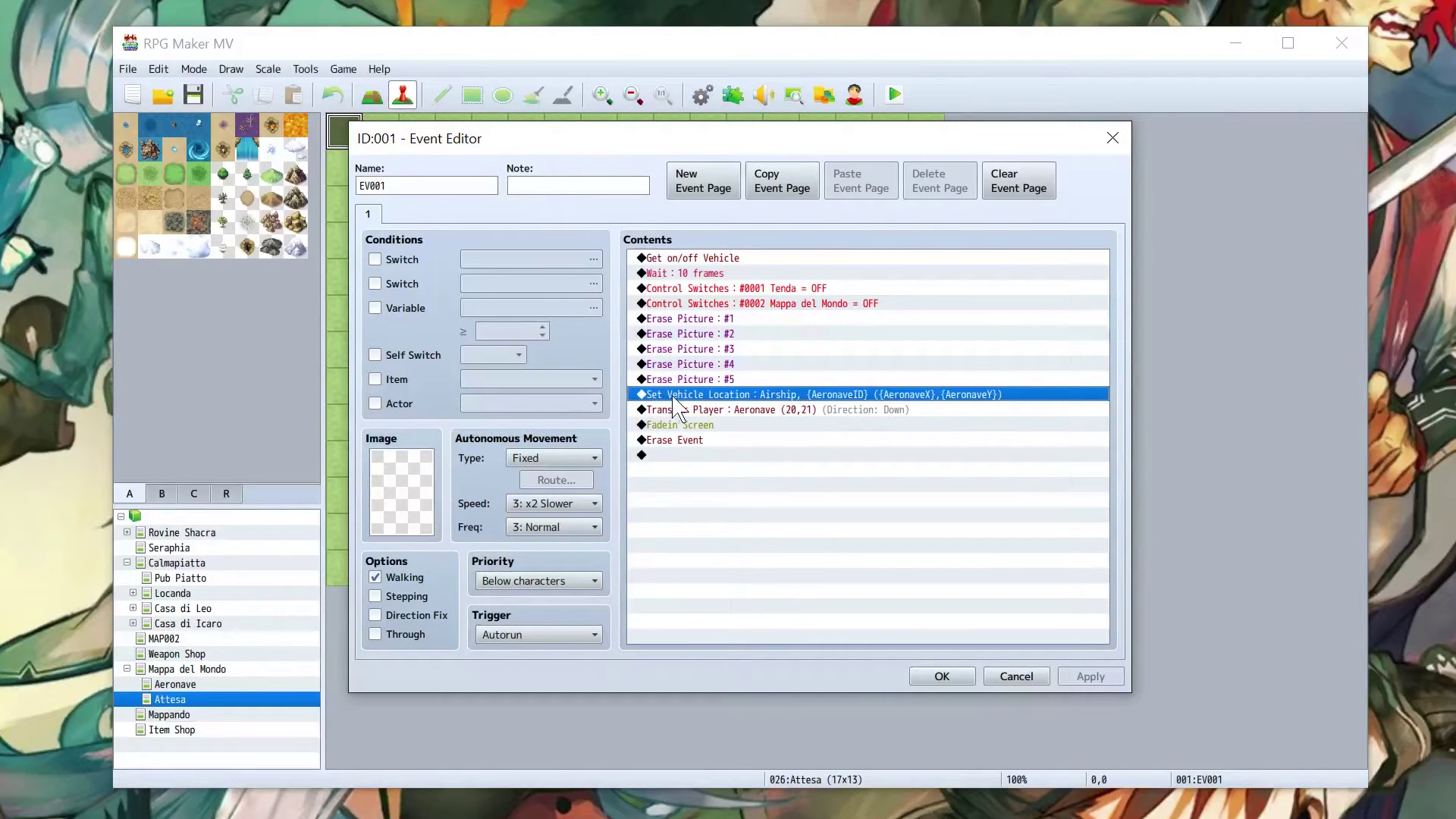
{"action": "double_click", "coordinate": [750, 483]}
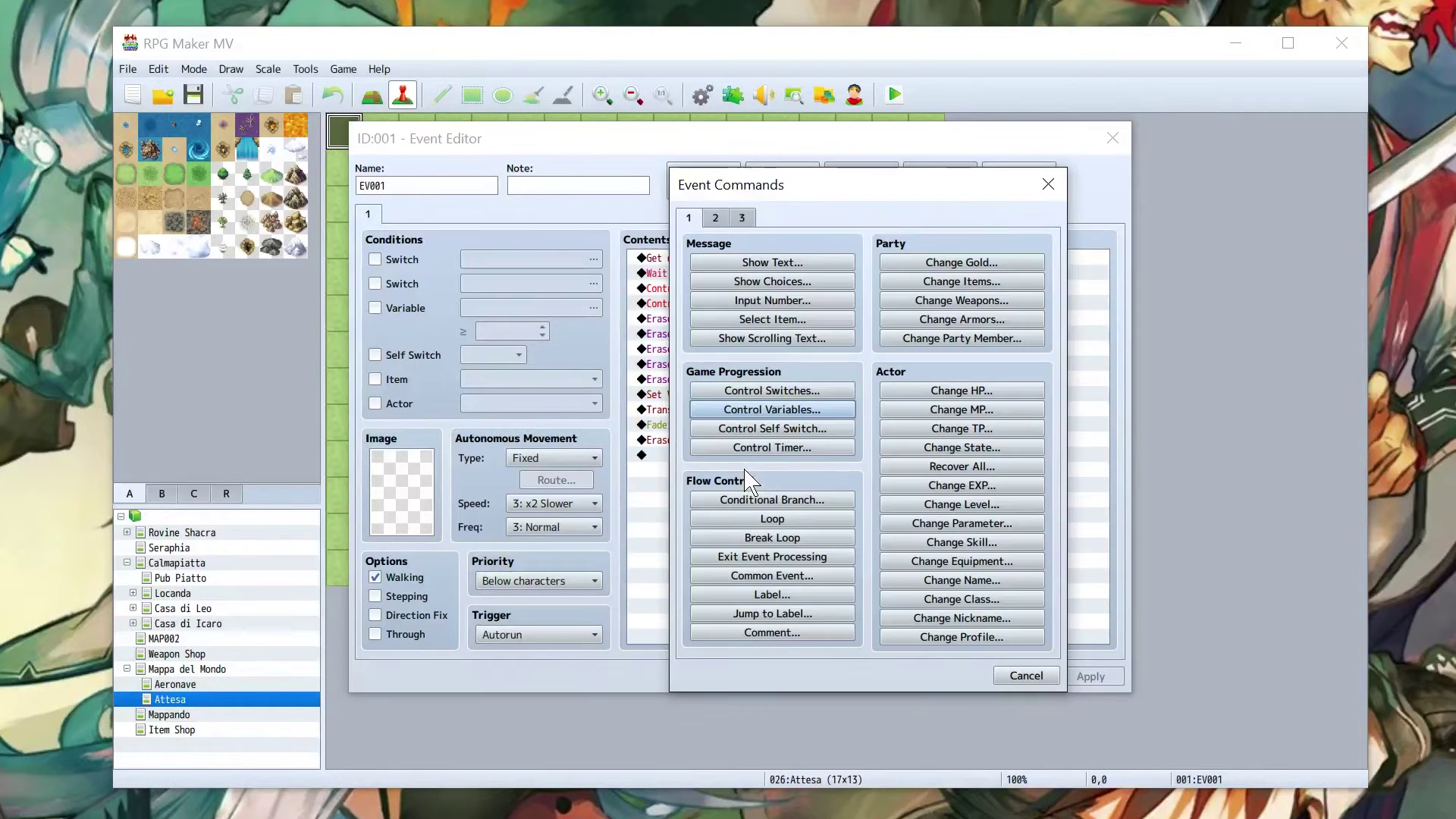
{"action": "left_click", "coordinate": [722, 219]}
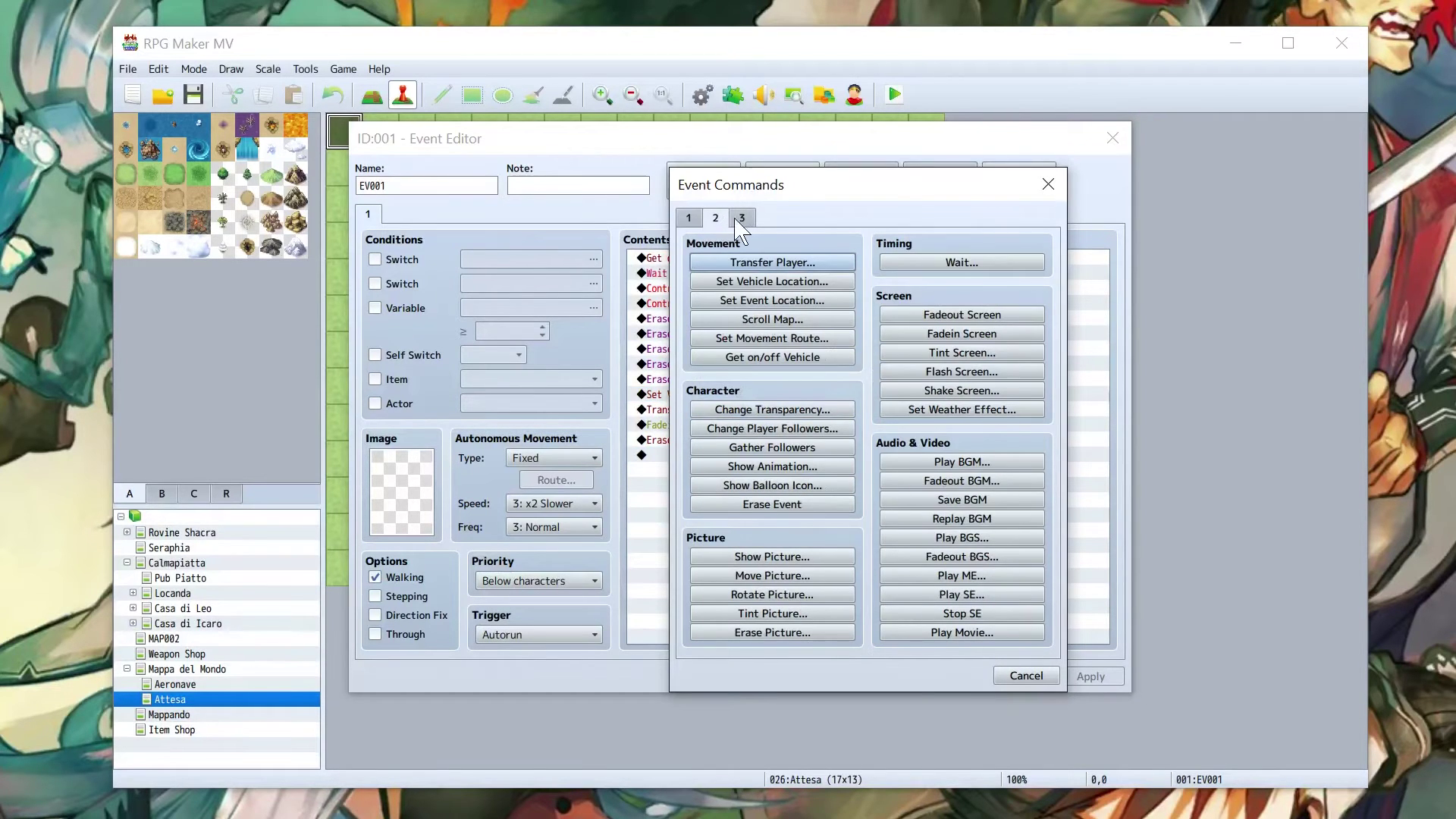
{"action": "left_click", "coordinate": [751, 283]}
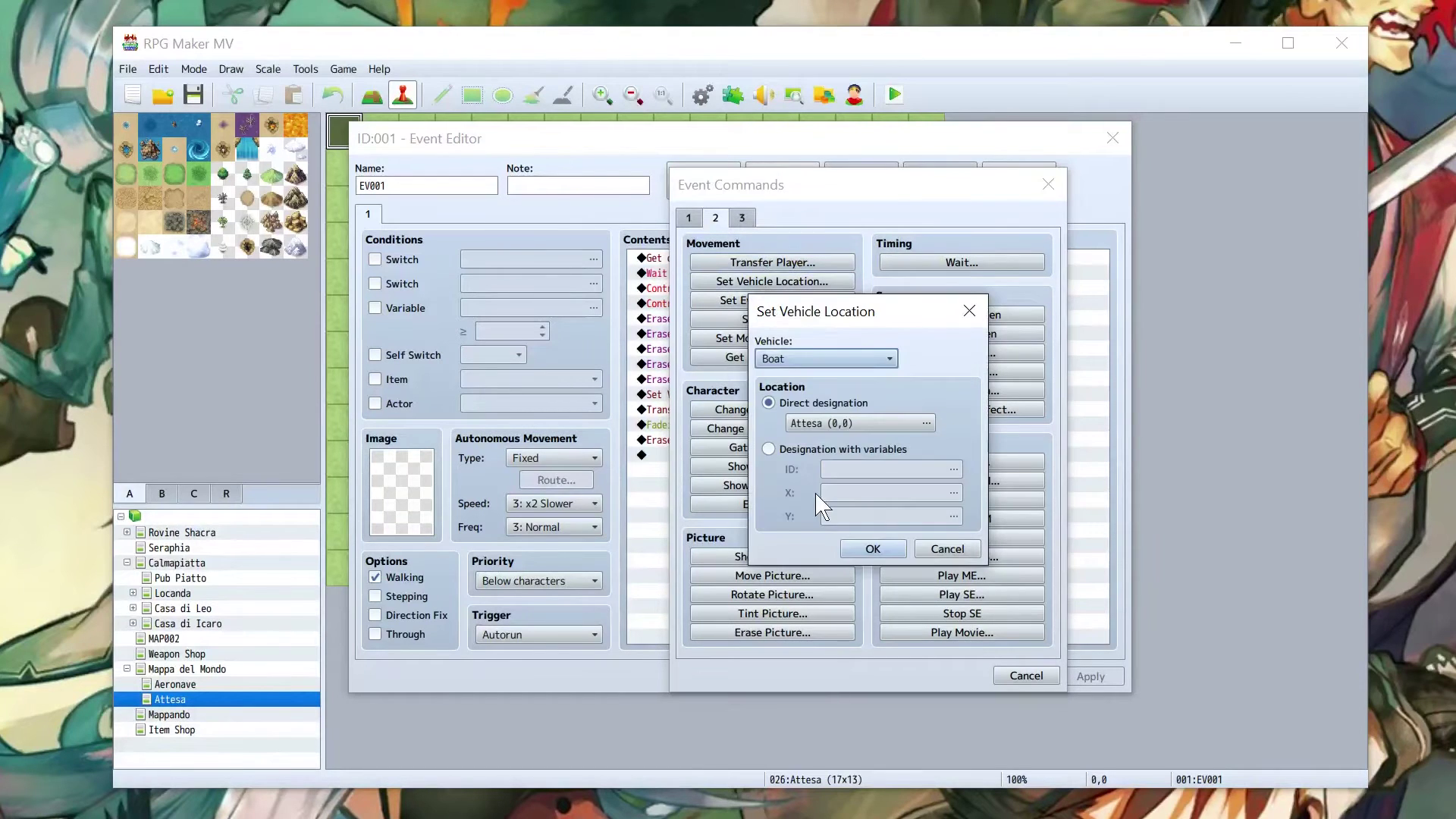
{"action": "left_click", "coordinate": [827, 451]}
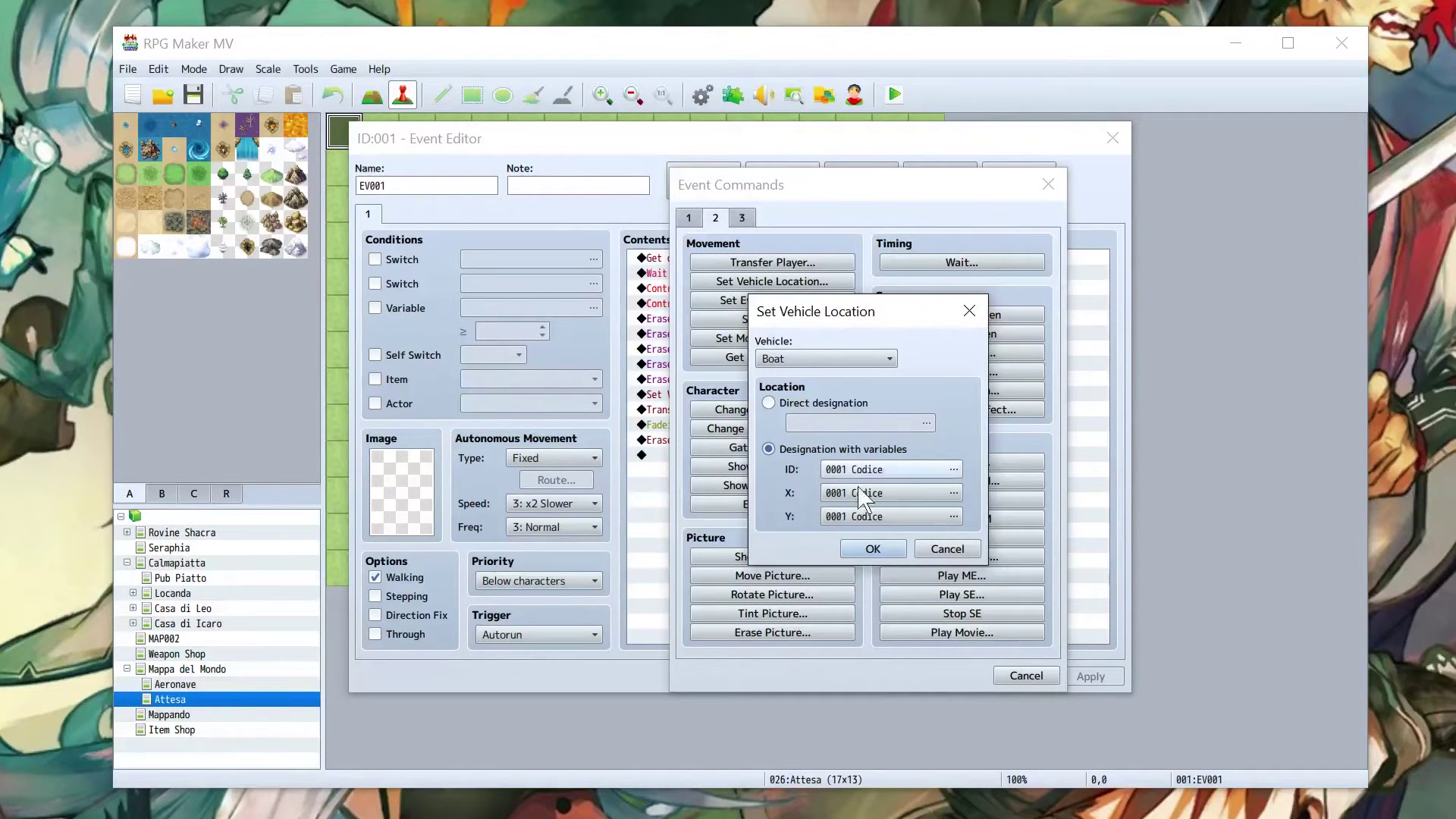
{"action": "left_click", "coordinate": [944, 549]}
{"action": "left_click", "coordinate": [1026, 675]}
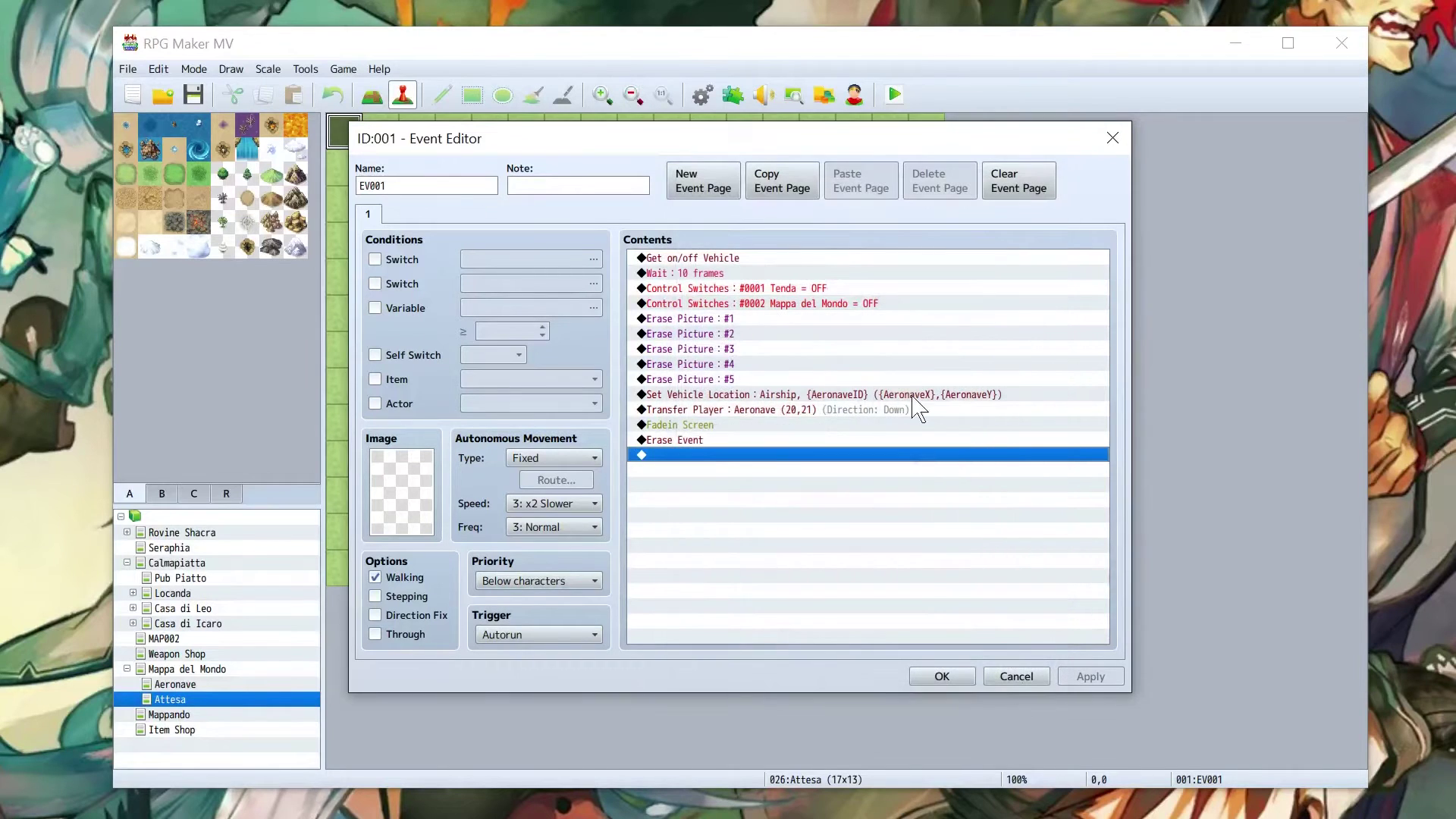
Examine how Set Vehicle Location takes its map ID, X and Y from variables such as AeronaveID, without adding a new command.
{"action": "left_click", "coordinate": [797, 395]}
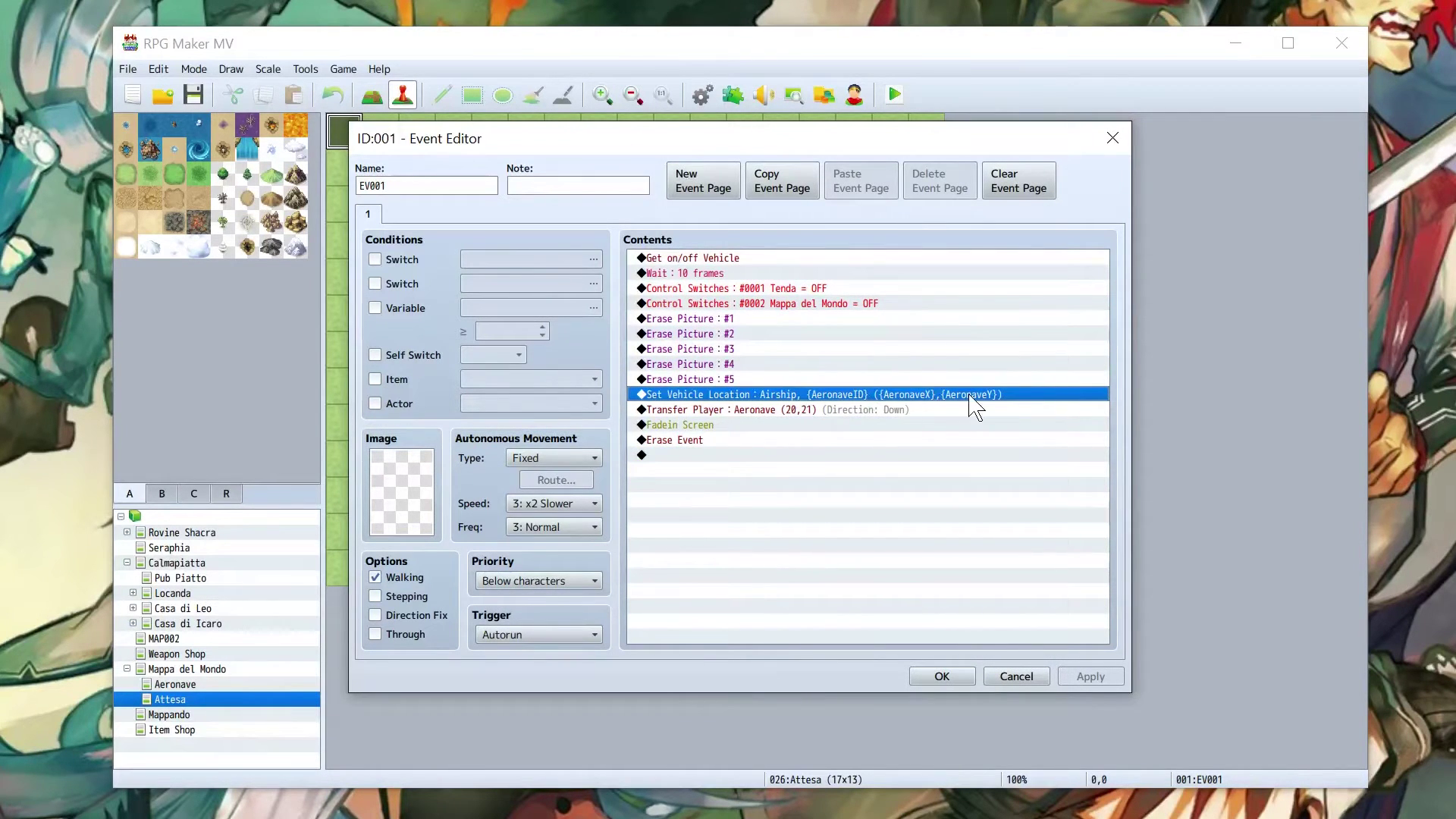
{"action": "double_click", "coordinate": [851, 457]}
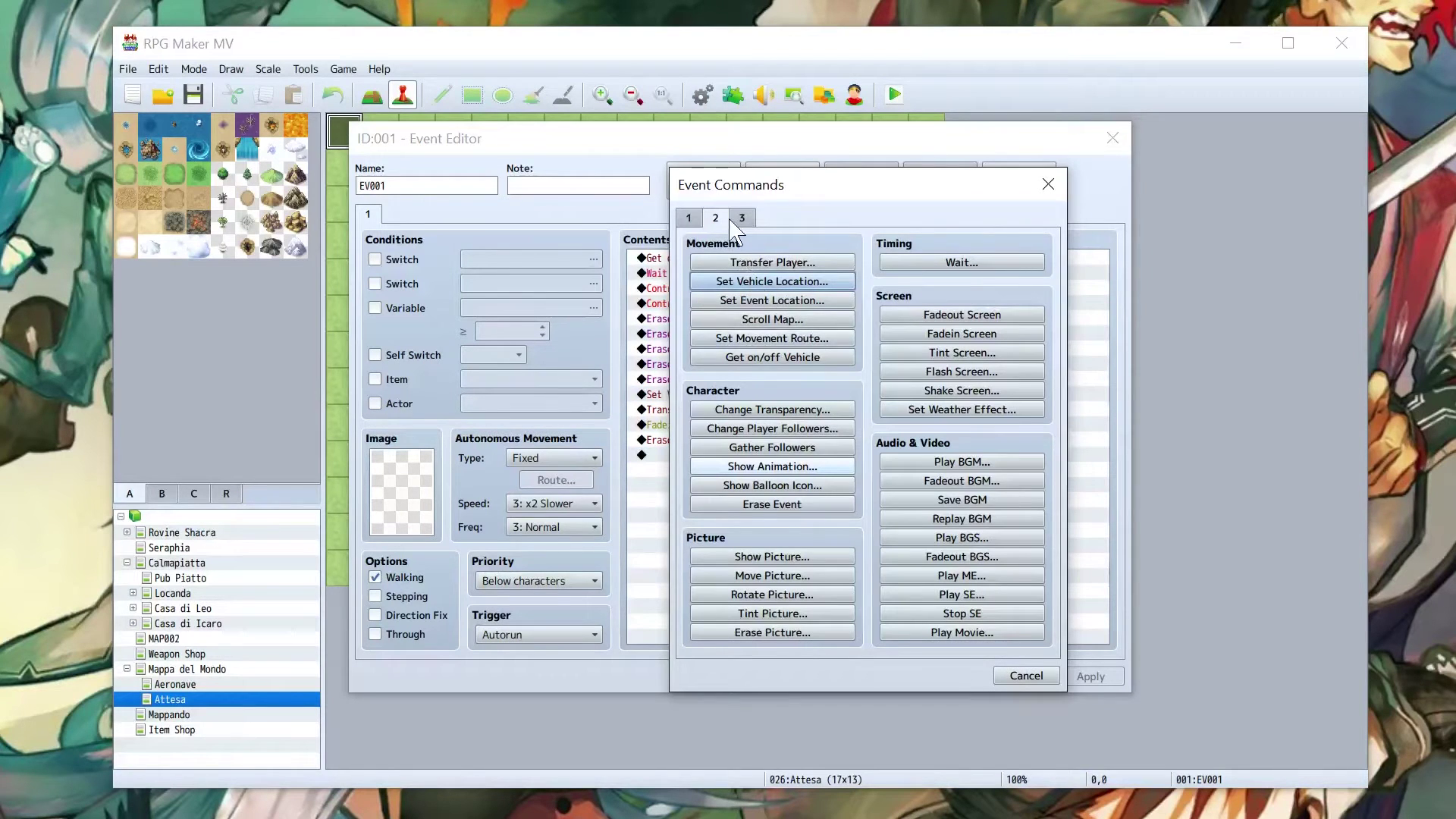
{"action": "left_click", "coordinate": [747, 282]}
{"action": "left_click", "coordinate": [797, 452]}
{"action": "left_click", "coordinate": [834, 469]}
{"action": "left_click", "coordinate": [922, 388]}
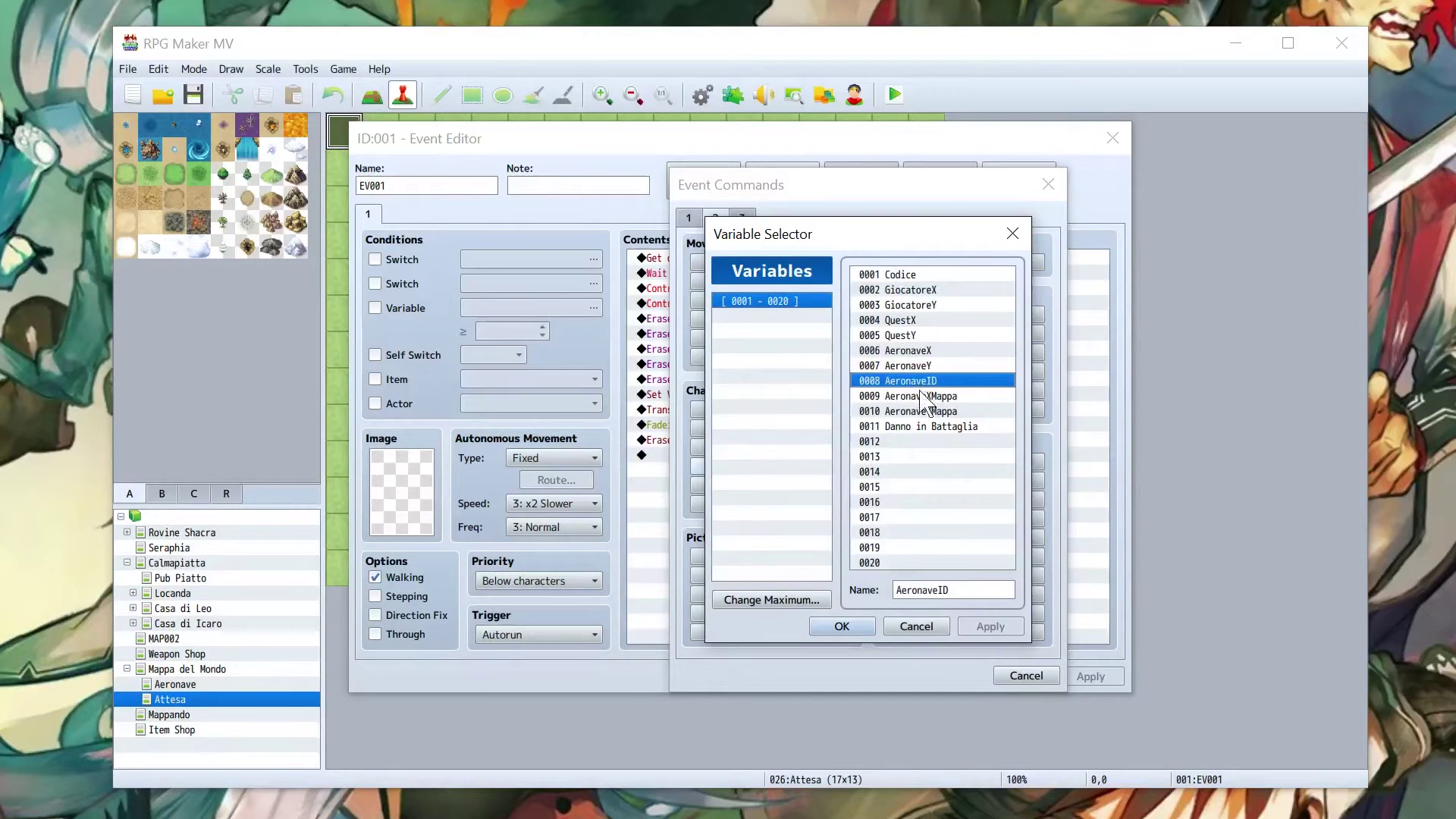
{"action": "left_click", "coordinate": [916, 626]}
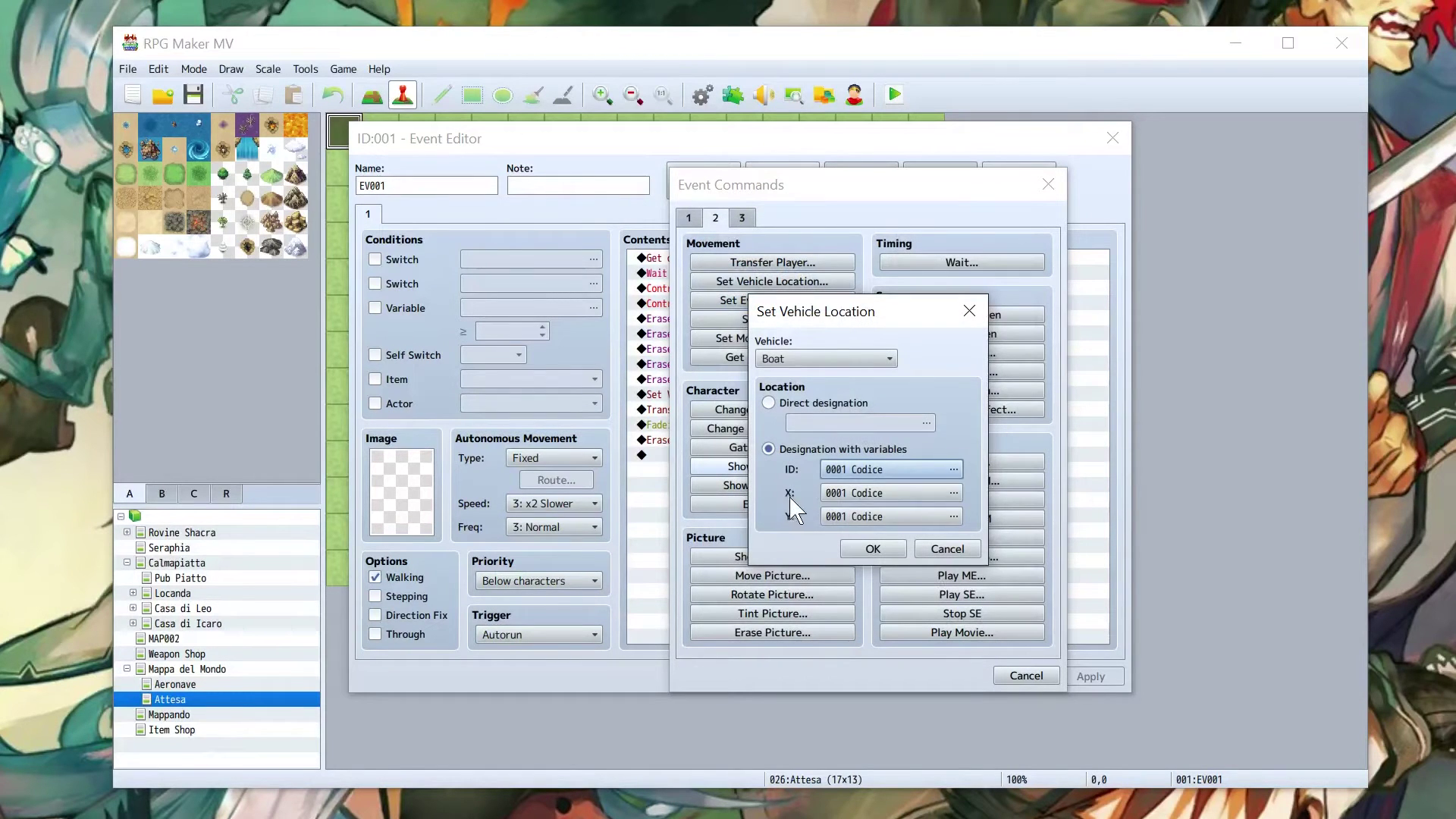
{"action": "left_click", "coordinate": [948, 548]}
{"action": "left_click", "coordinate": [1026, 675]}
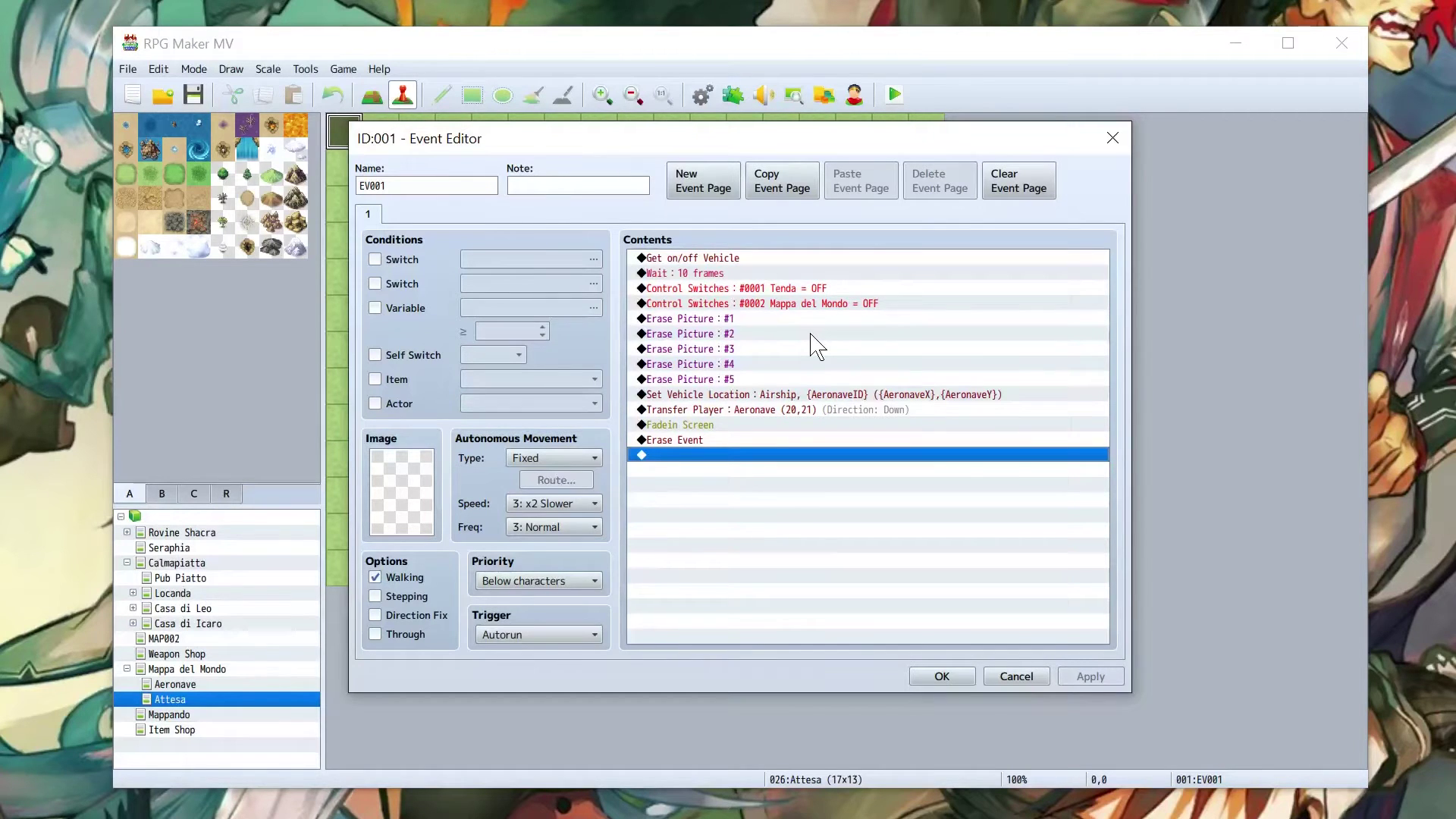
Review the Set Vehicle Location, Transfer Player, Fadein Screen and Erase Event commands, and close the Attesa map's event.
{"action": "left_click", "coordinate": [781, 395]}
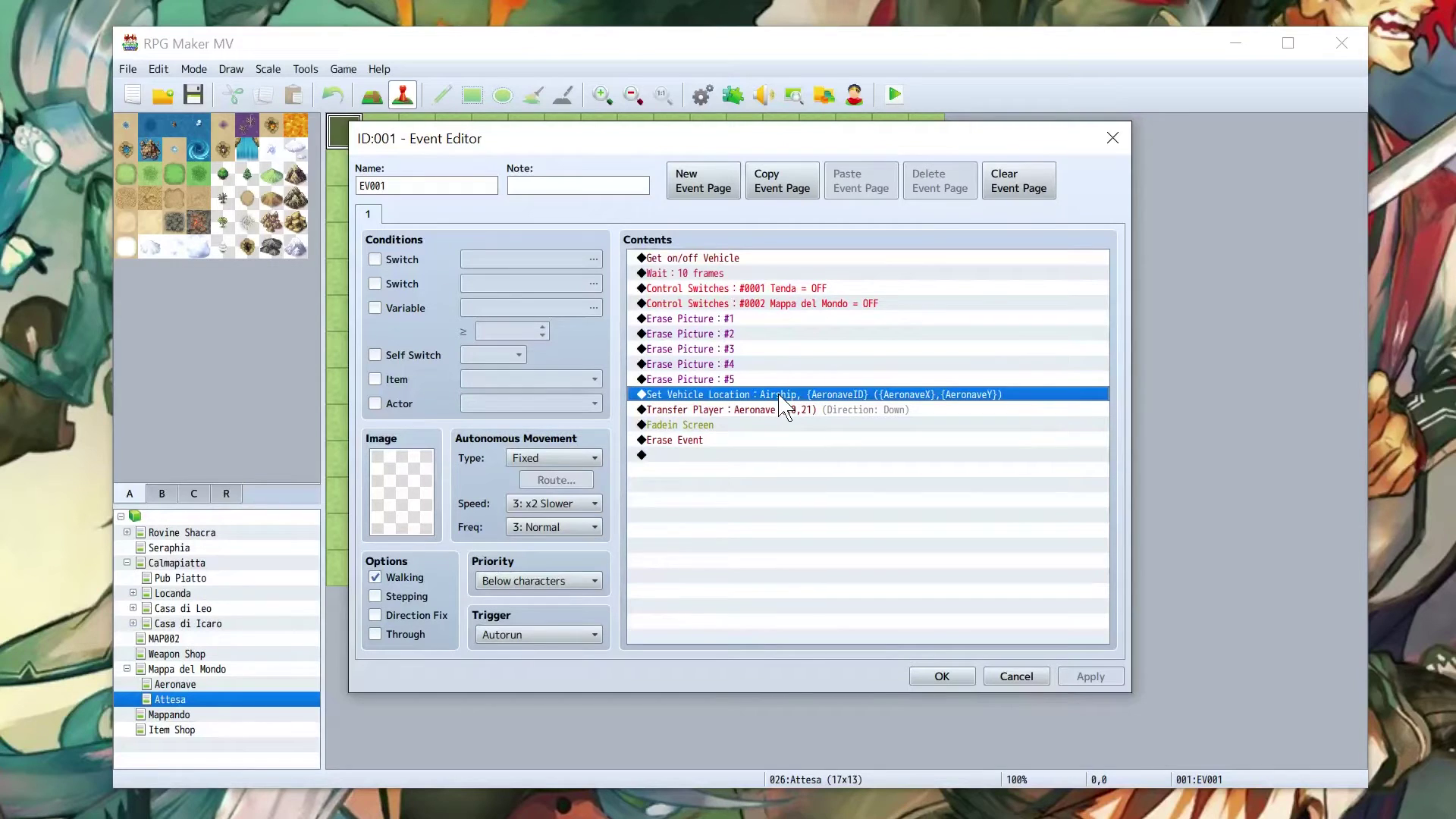
{"action": "left_click", "coordinate": [671, 410]}
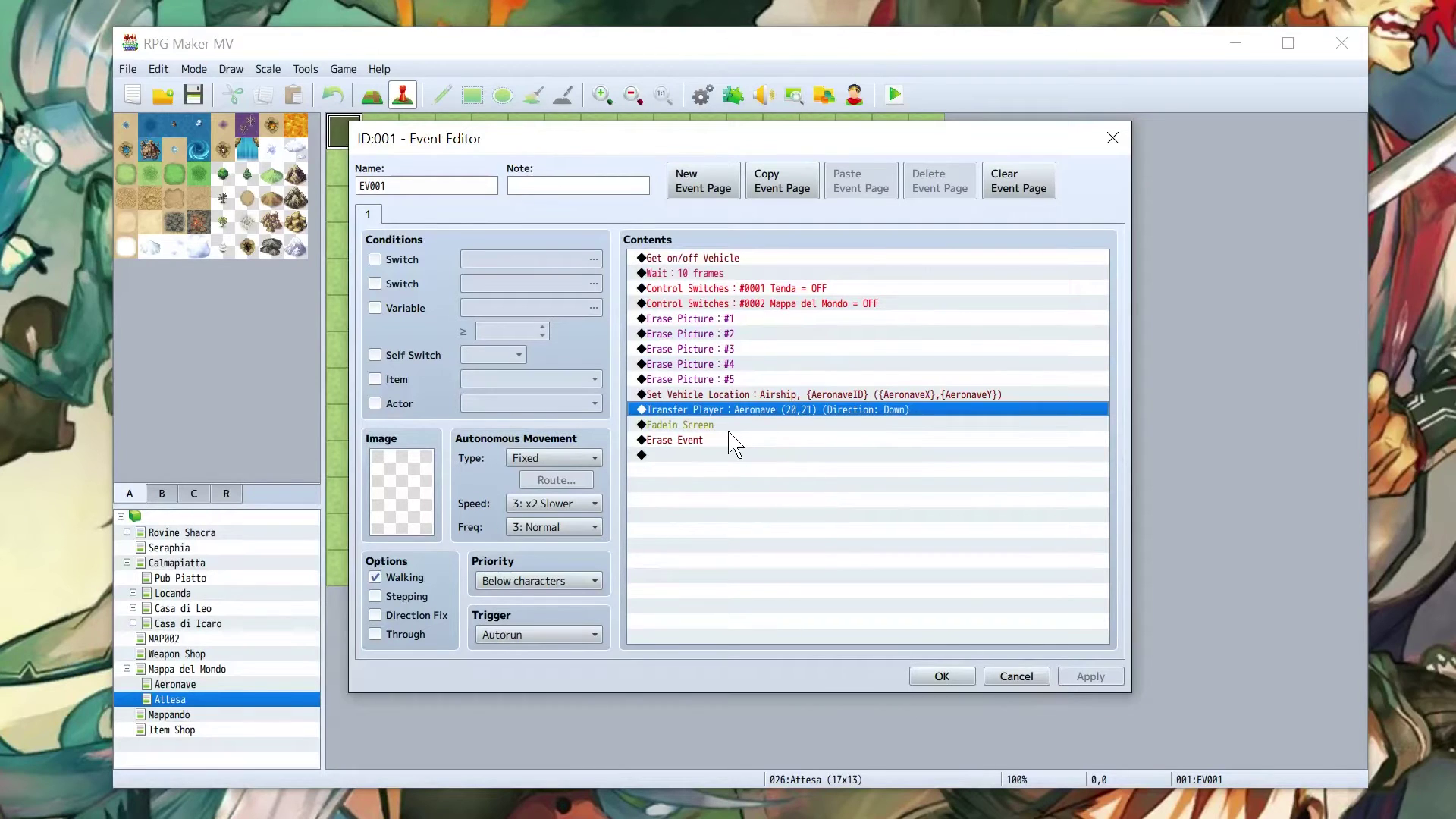
{"action": "left_click", "coordinate": [660, 425]}
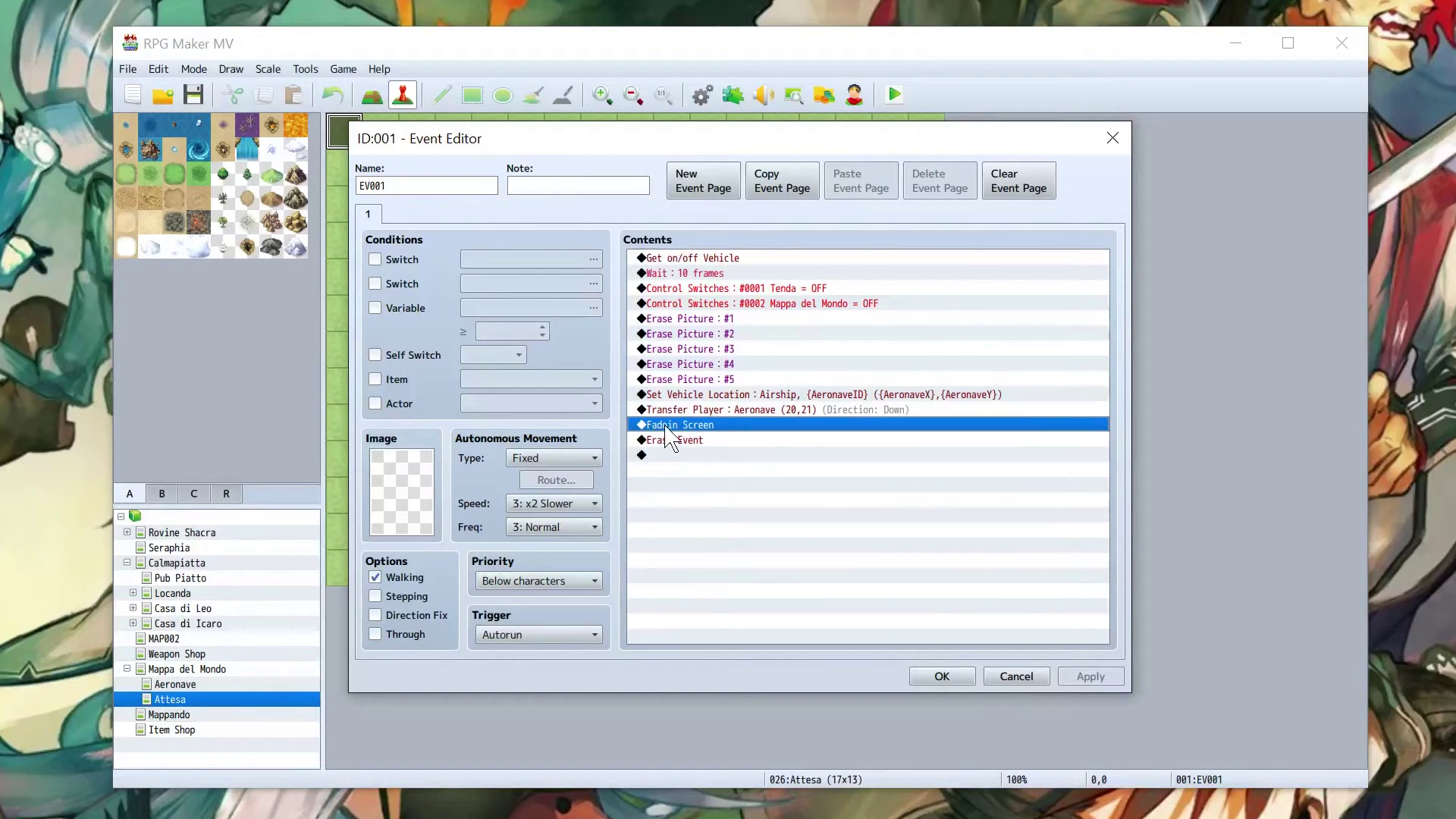
{"action": "left_click", "coordinate": [671, 441]}
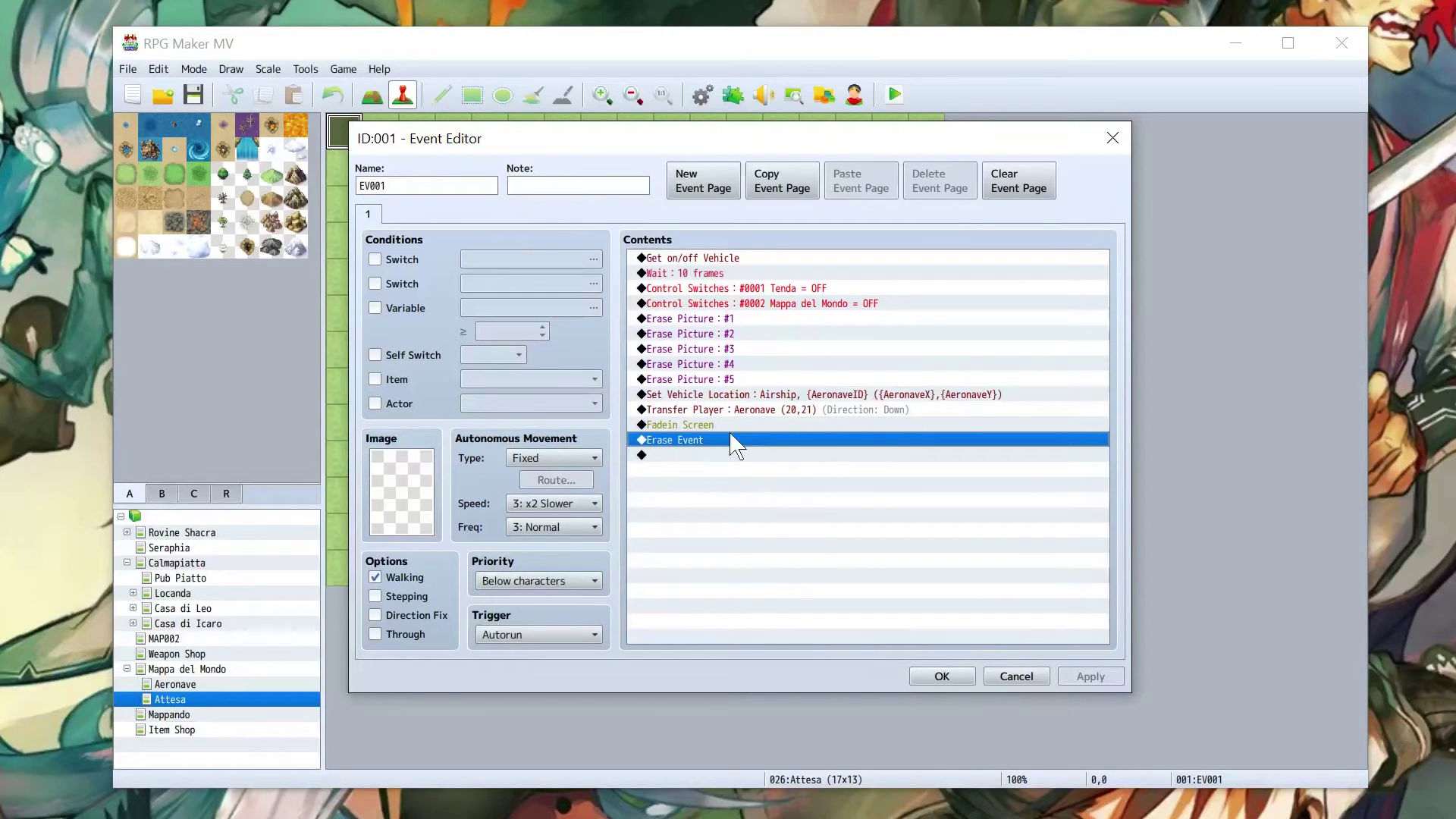
{"action": "left_click", "coordinate": [941, 676]}
Open the Aeronave map and the event on its central control console for inspection.
{"action": "left_click", "coordinate": [151, 715]}
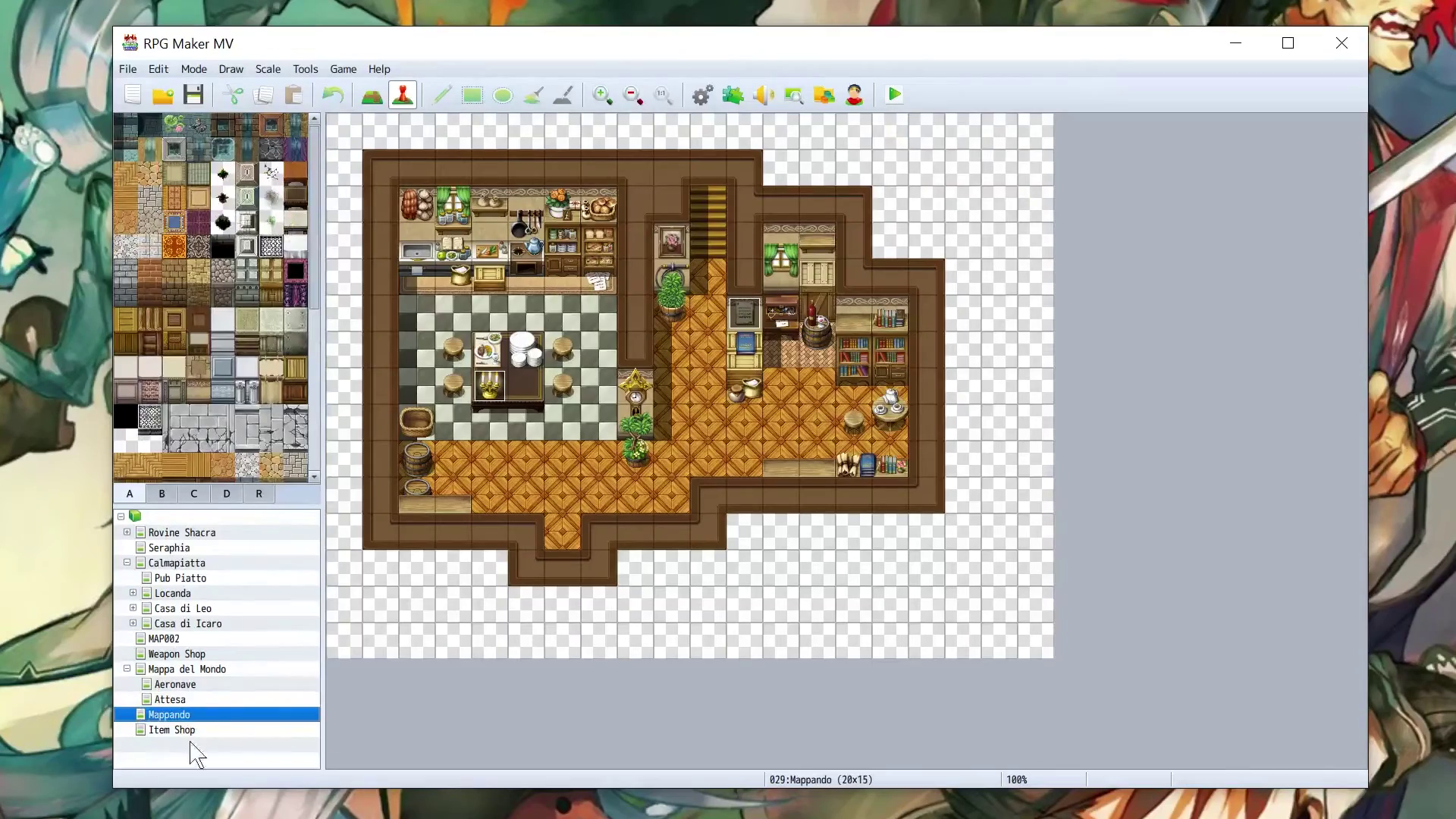
{"action": "left_click", "coordinate": [168, 685]}
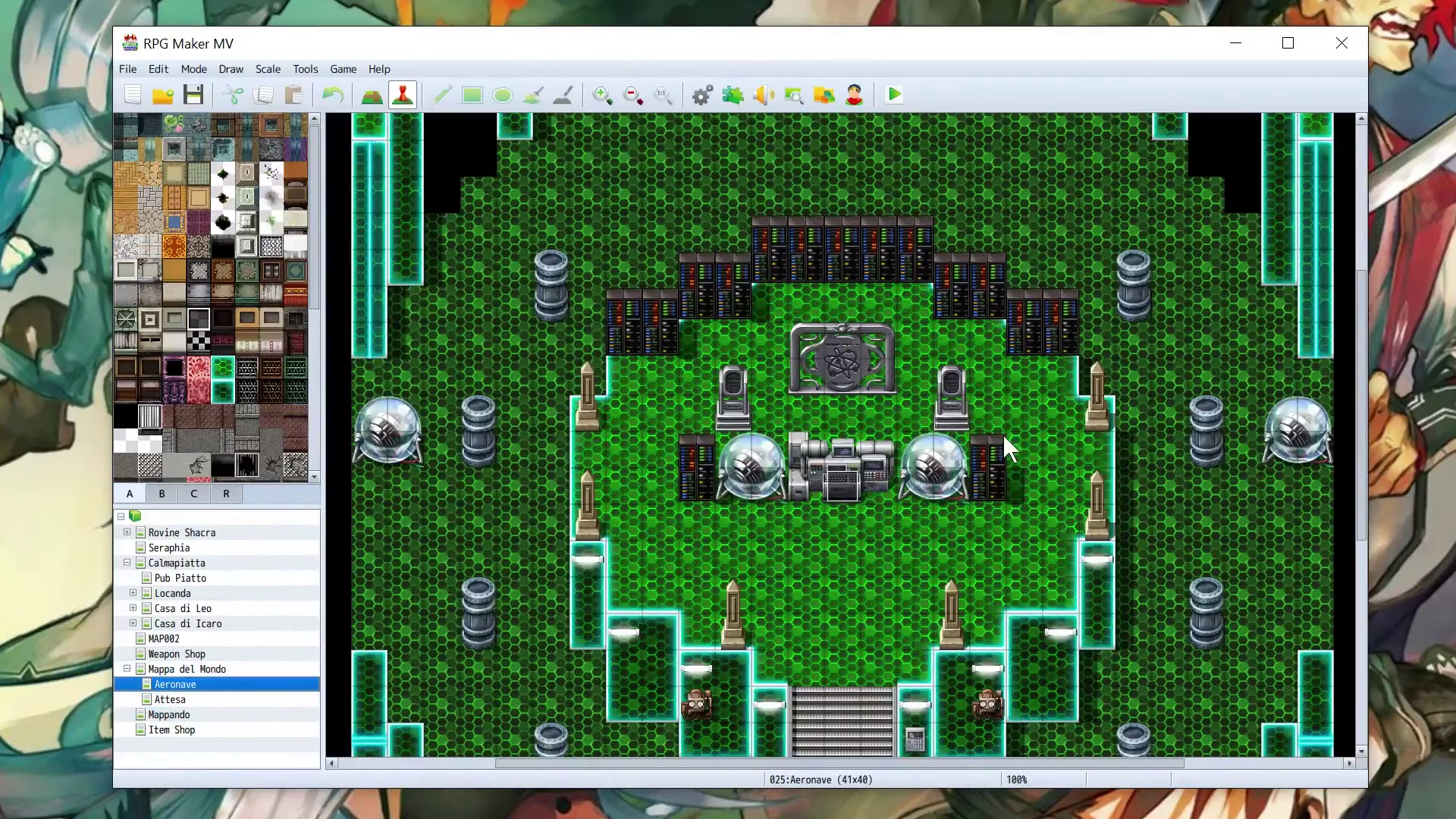
{"action": "left_click", "coordinate": [848, 494]}
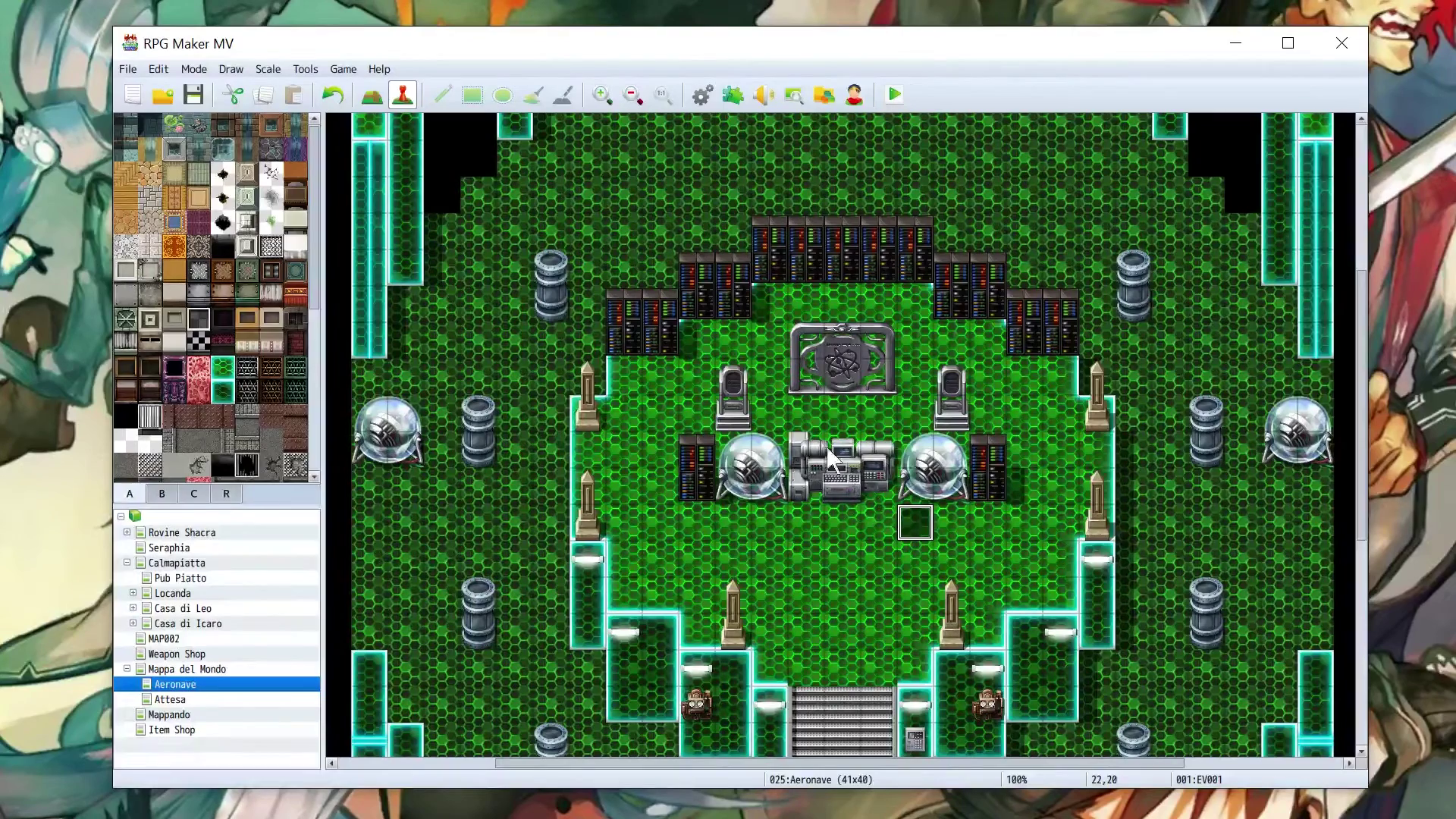
{"action": "double_click", "coordinate": [848, 494]}
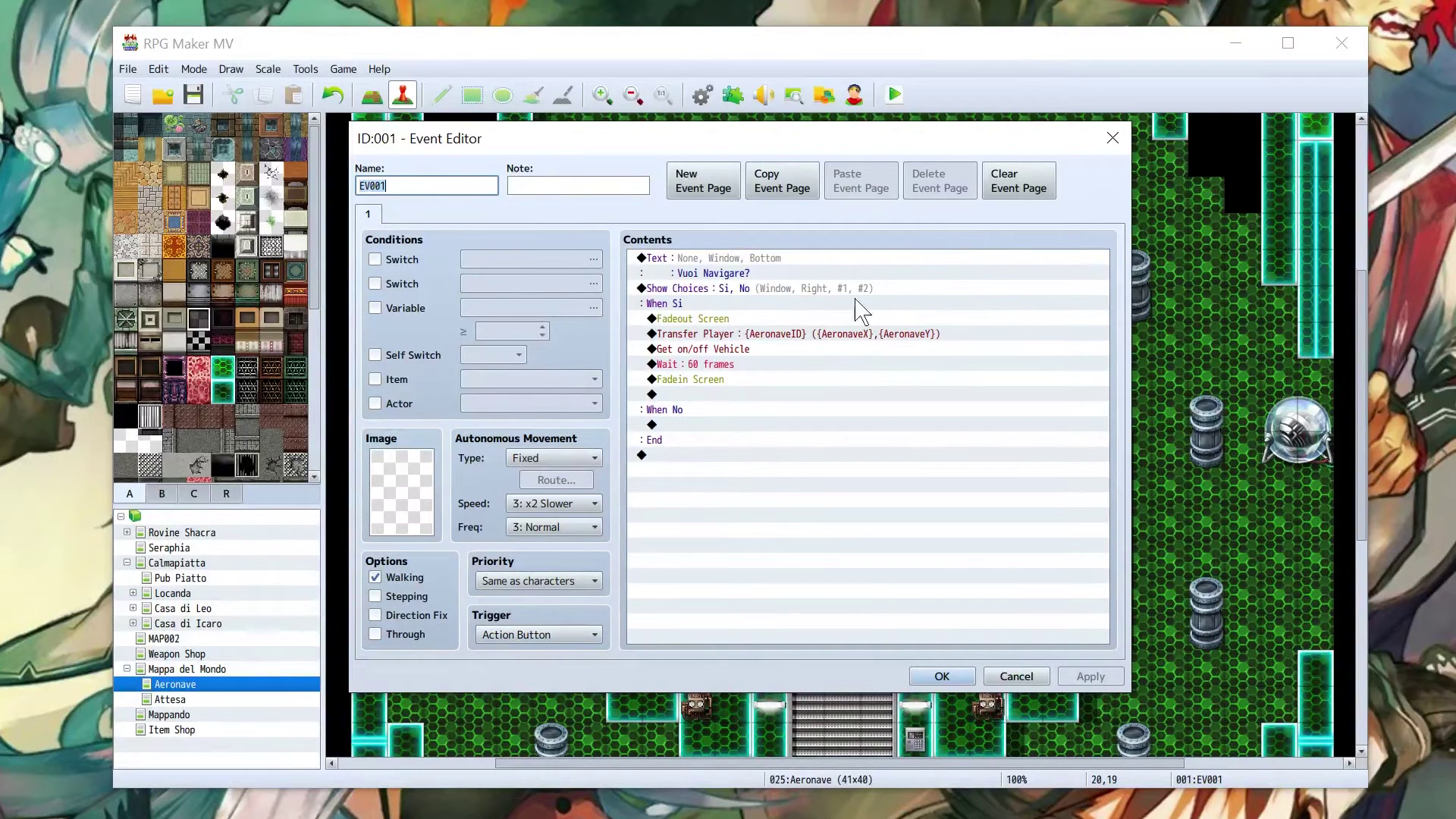
Review the console event's "Vuoi Navigare?" text, its Si/No choices and the When No branch.
{"action": "left_click", "coordinate": [763, 258]}
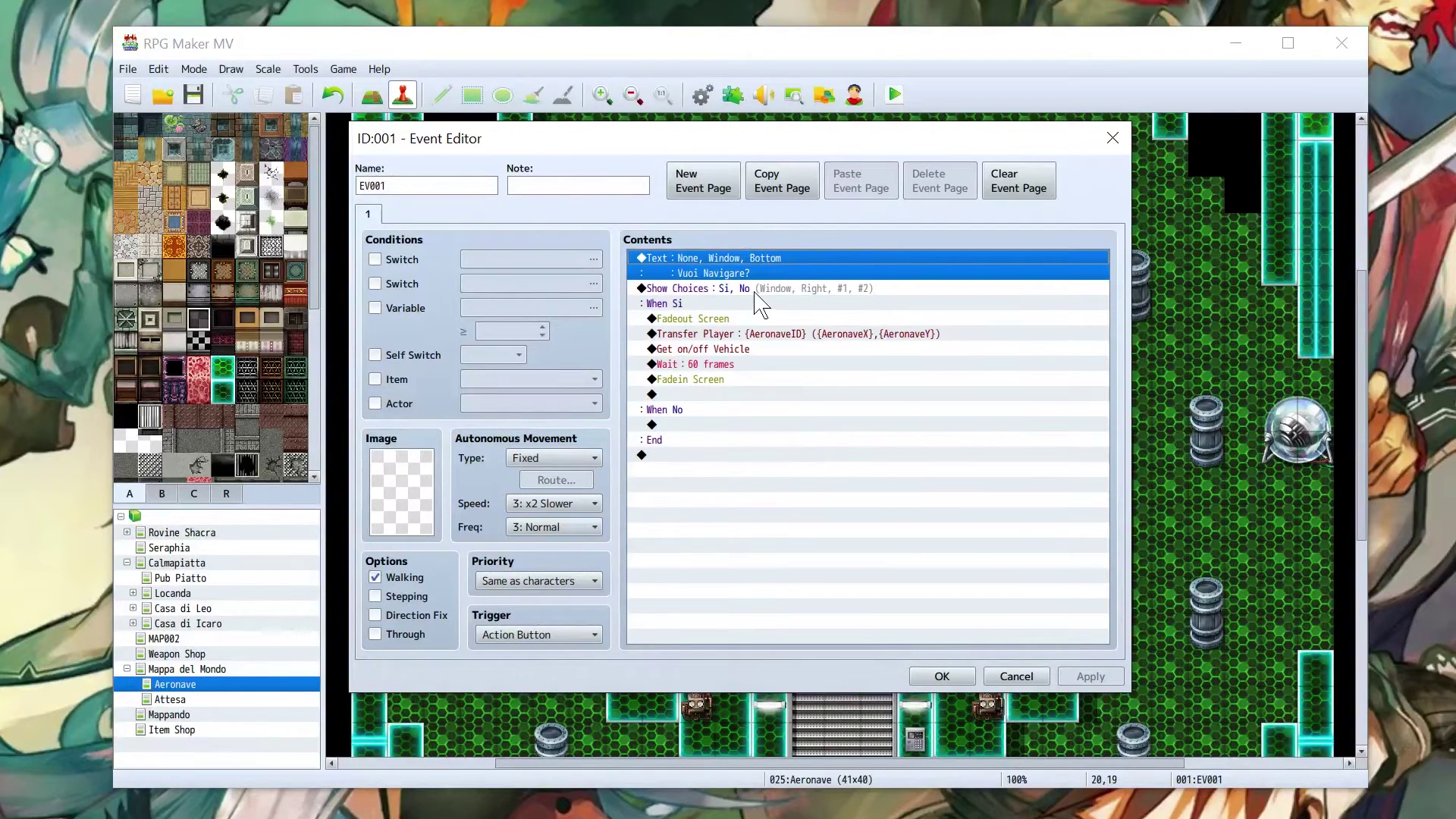
{"action": "left_click", "coordinate": [726, 276], "text": "ctrl"}
{"action": "left_click", "coordinate": [726, 288]}
{"action": "left_click", "coordinate": [758, 530]}
{"action": "left_click", "coordinate": [683, 425]}
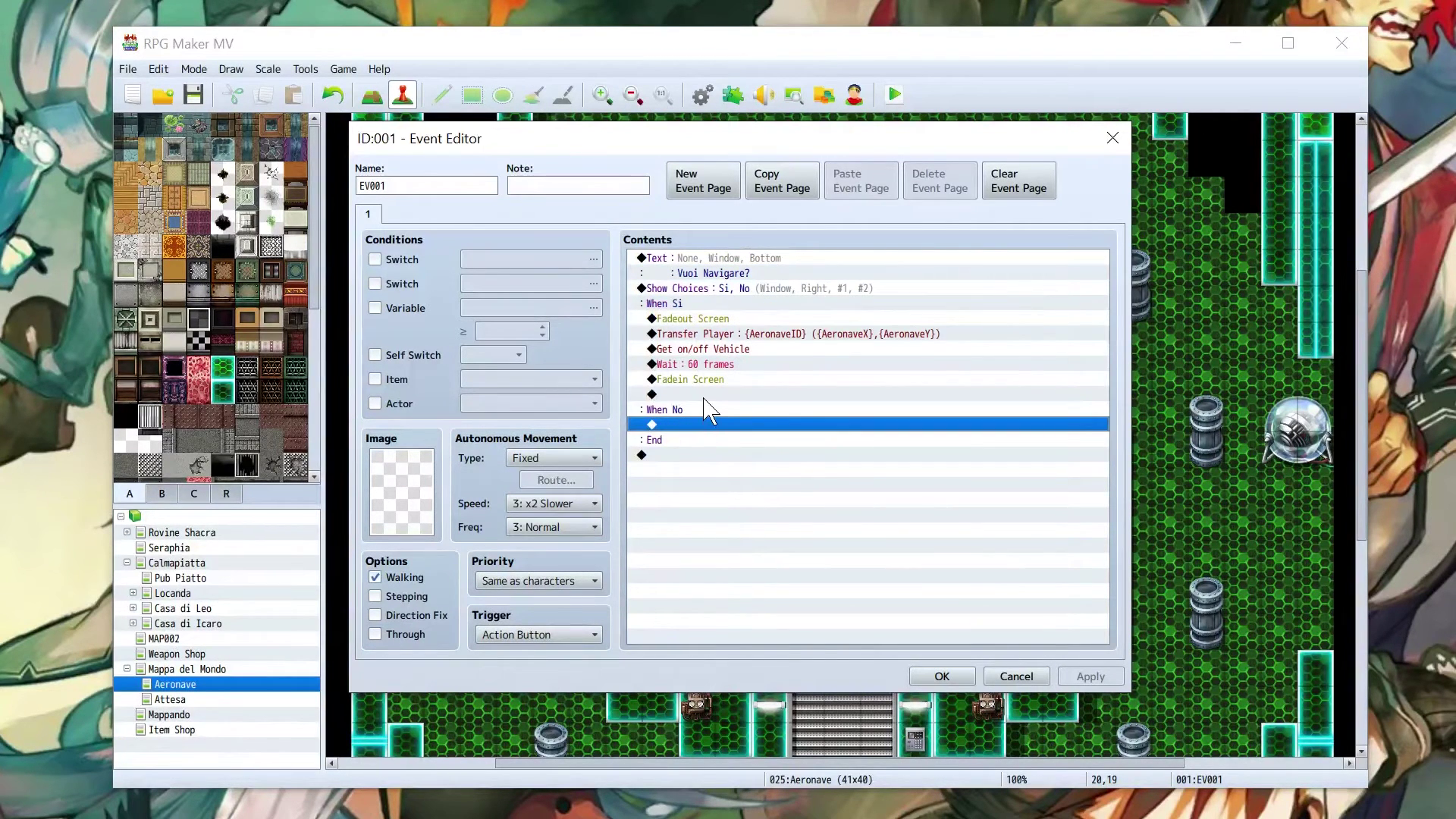
Review the When Si branch's commands from Fadeout Screen through Transfer Player to Fadein Screen, and close the event.
{"action": "left_click", "coordinate": [694, 319]}
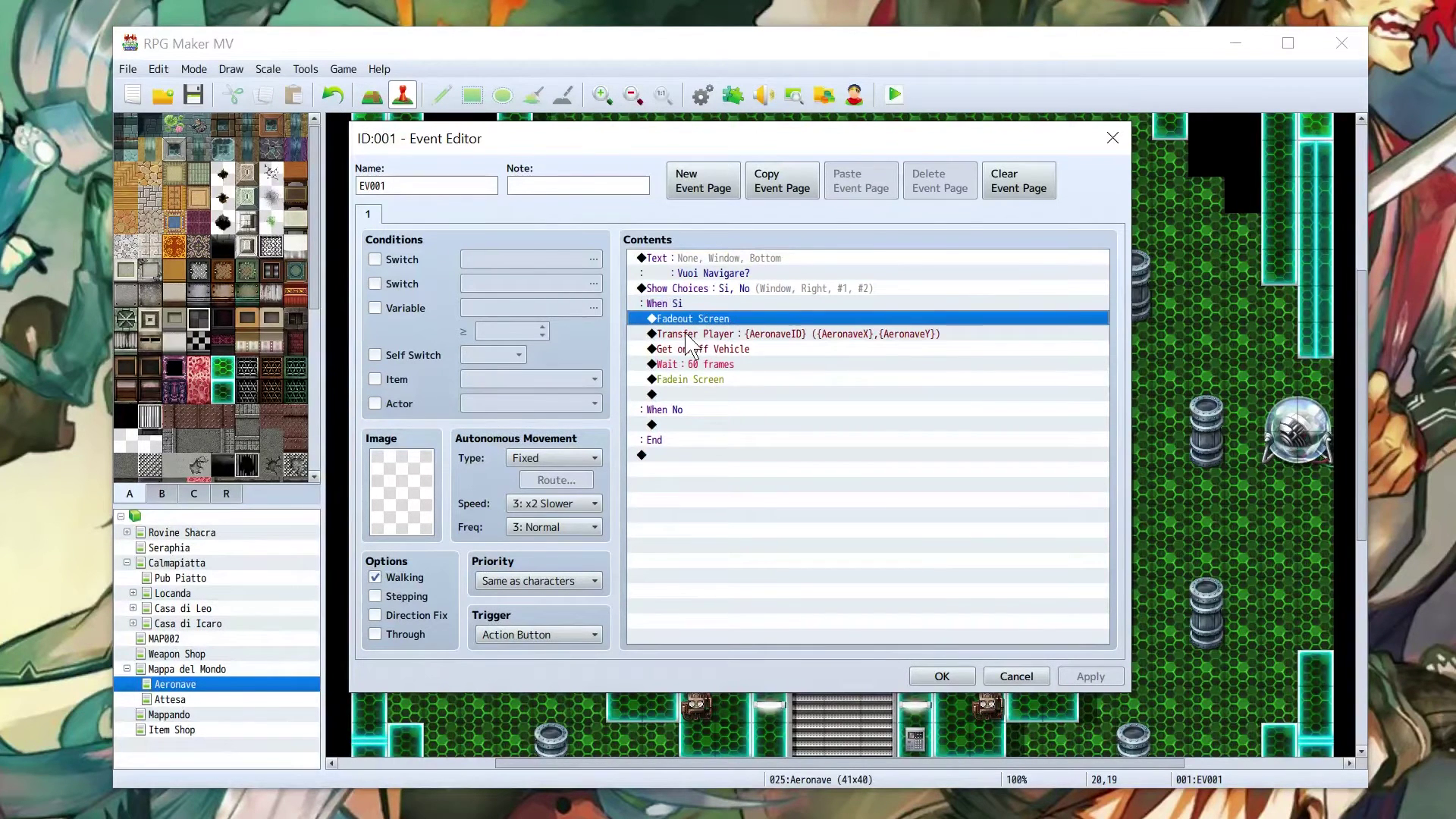
{"action": "left_click", "coordinate": [645, 333]}
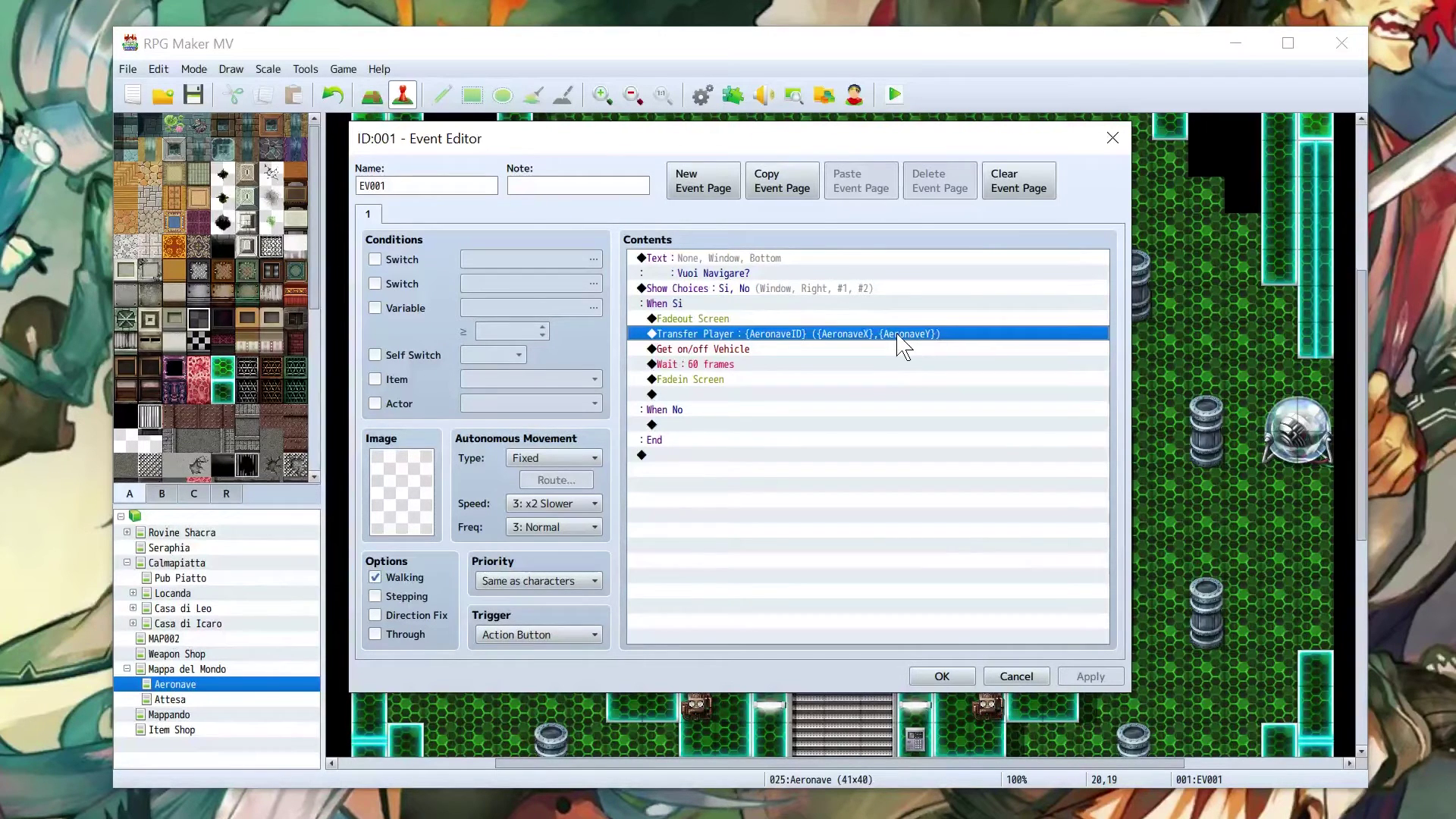
{"action": "left_click", "coordinate": [705, 350]}
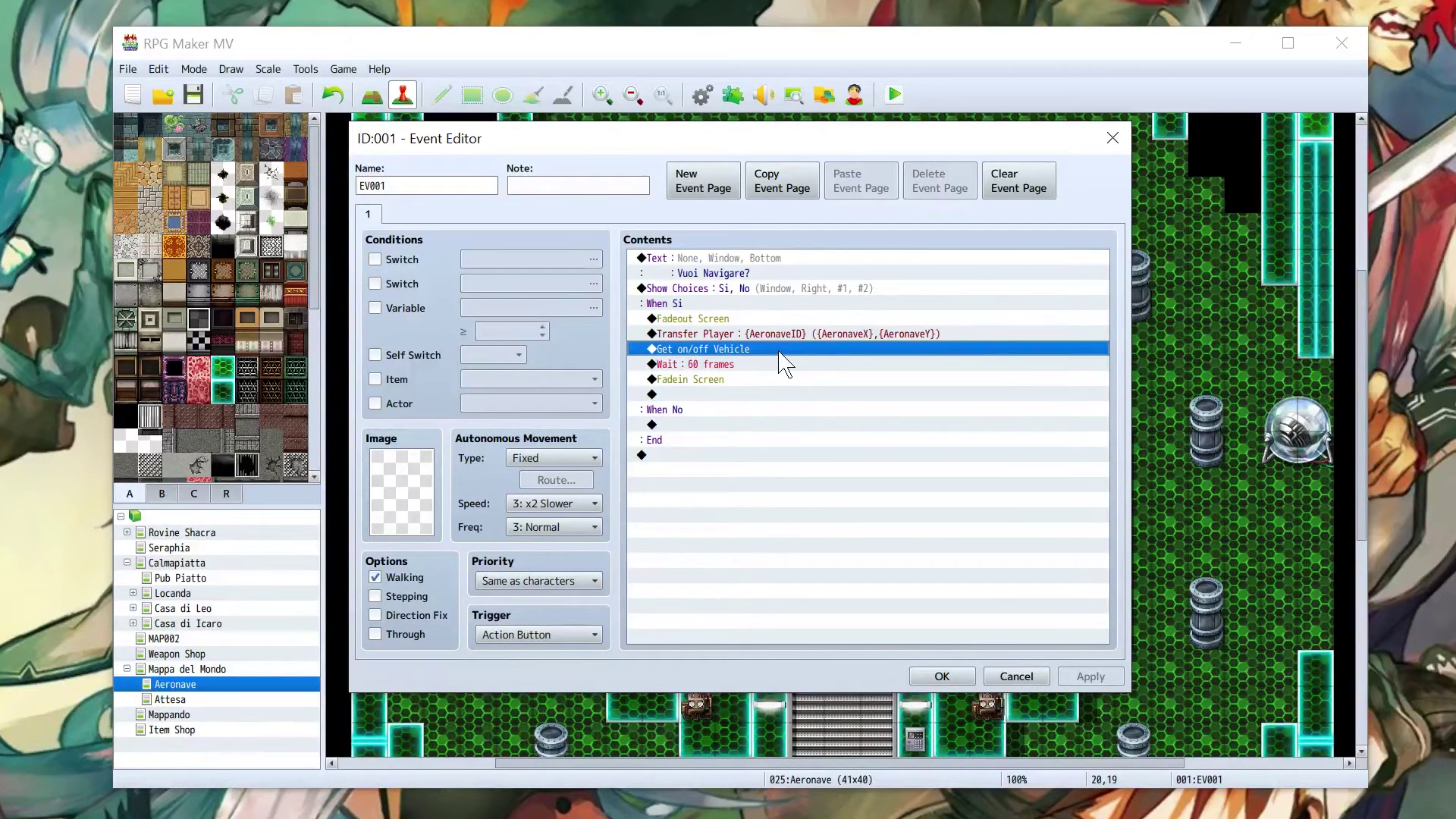
{"action": "left_click", "coordinate": [668, 364]}
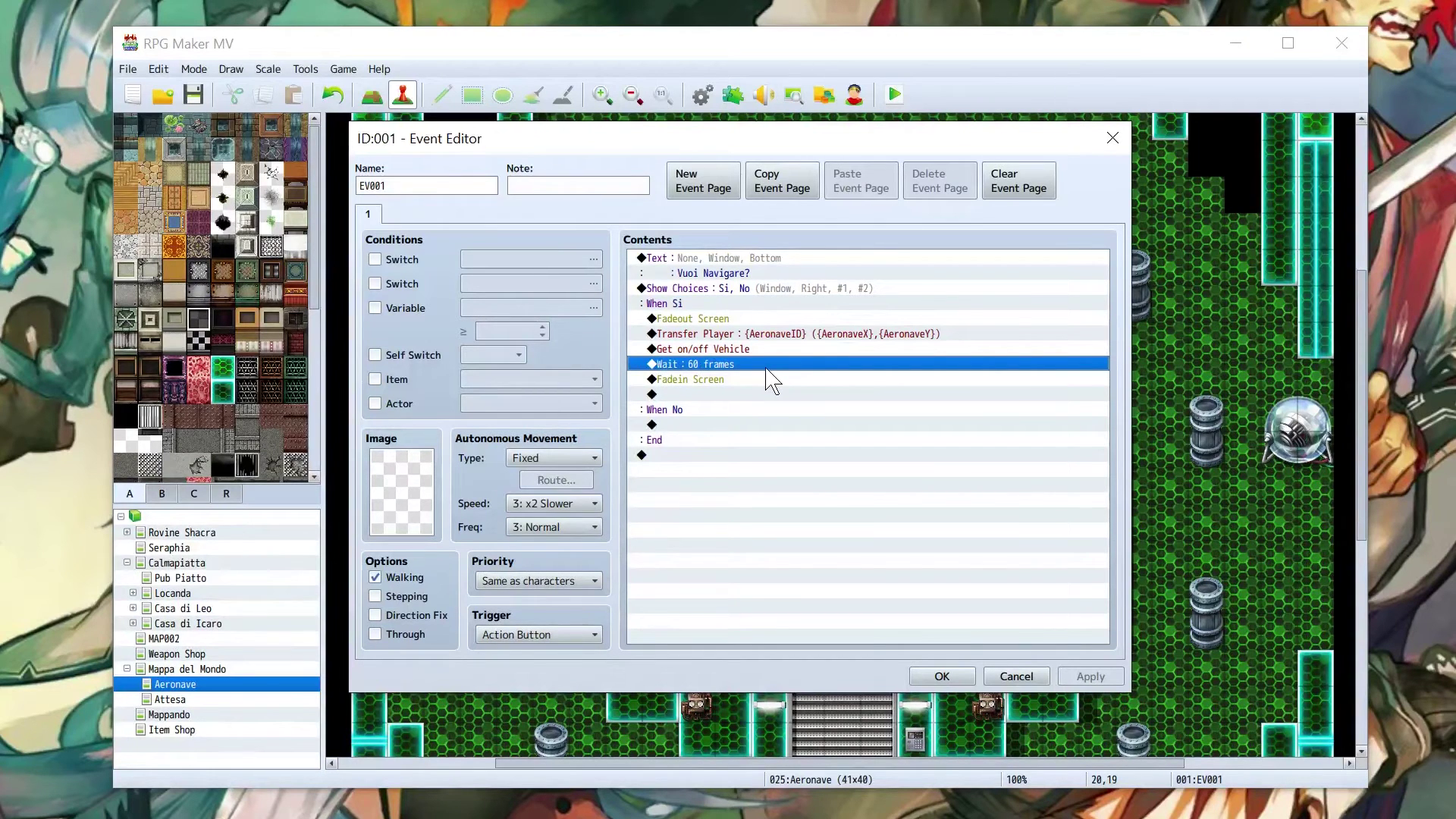
{"action": "left_click", "coordinate": [714, 381]}
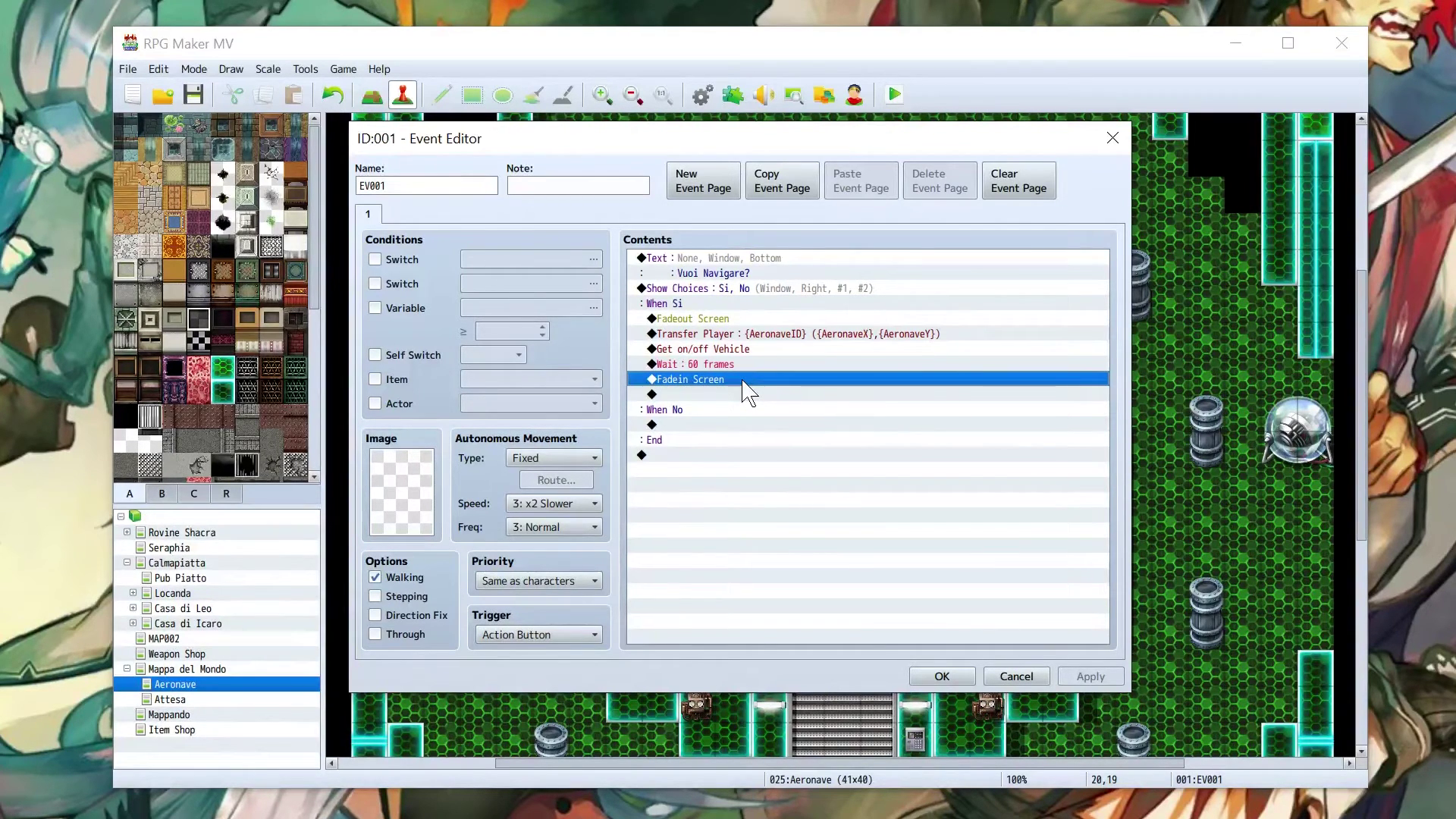
{"action": "left_click", "coordinate": [948, 677]}
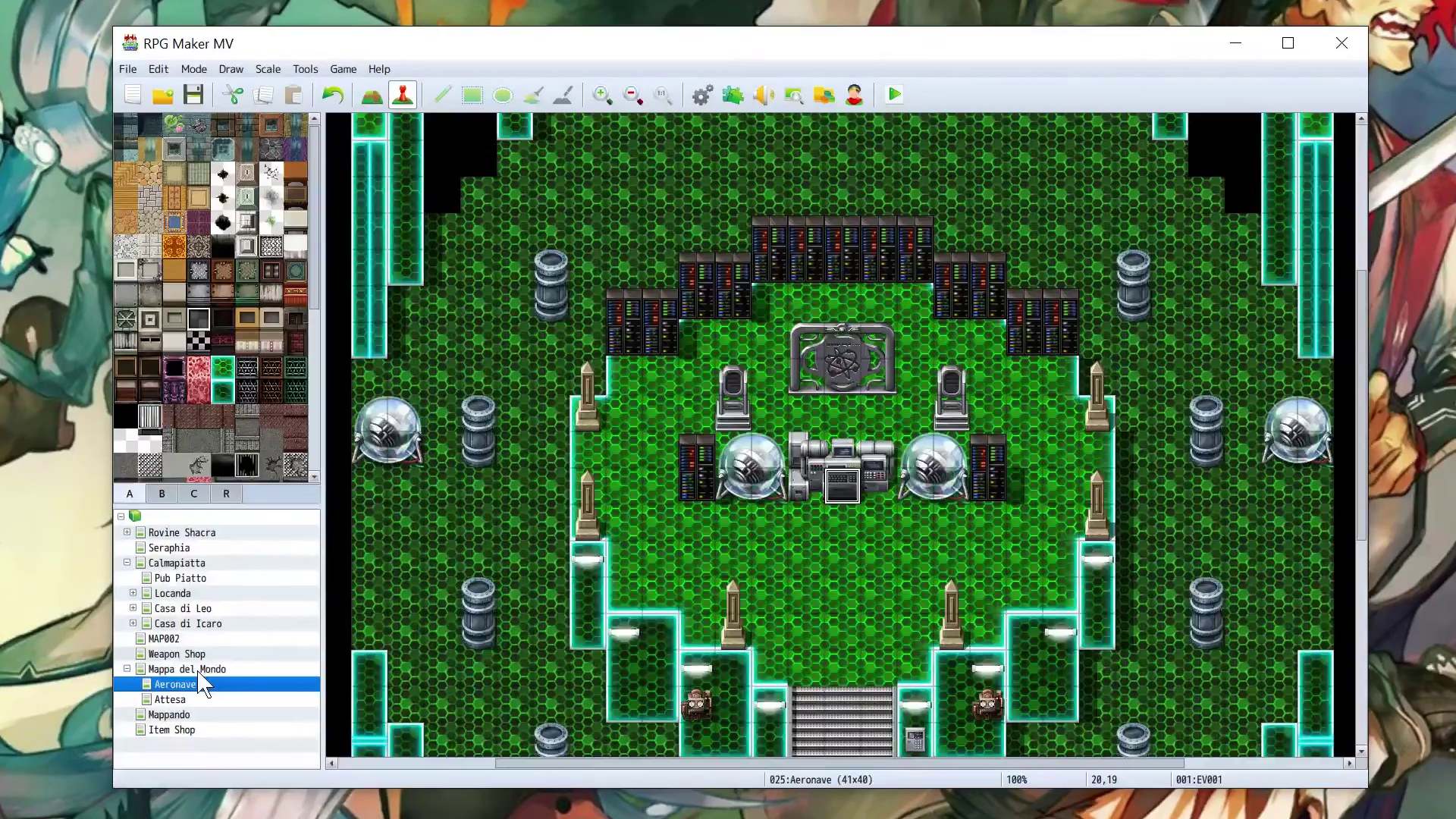
Show the Mappa del Mondo map, start a playtest and move the character up on the world map.
{"action": "left_click", "coordinate": [198, 670]}
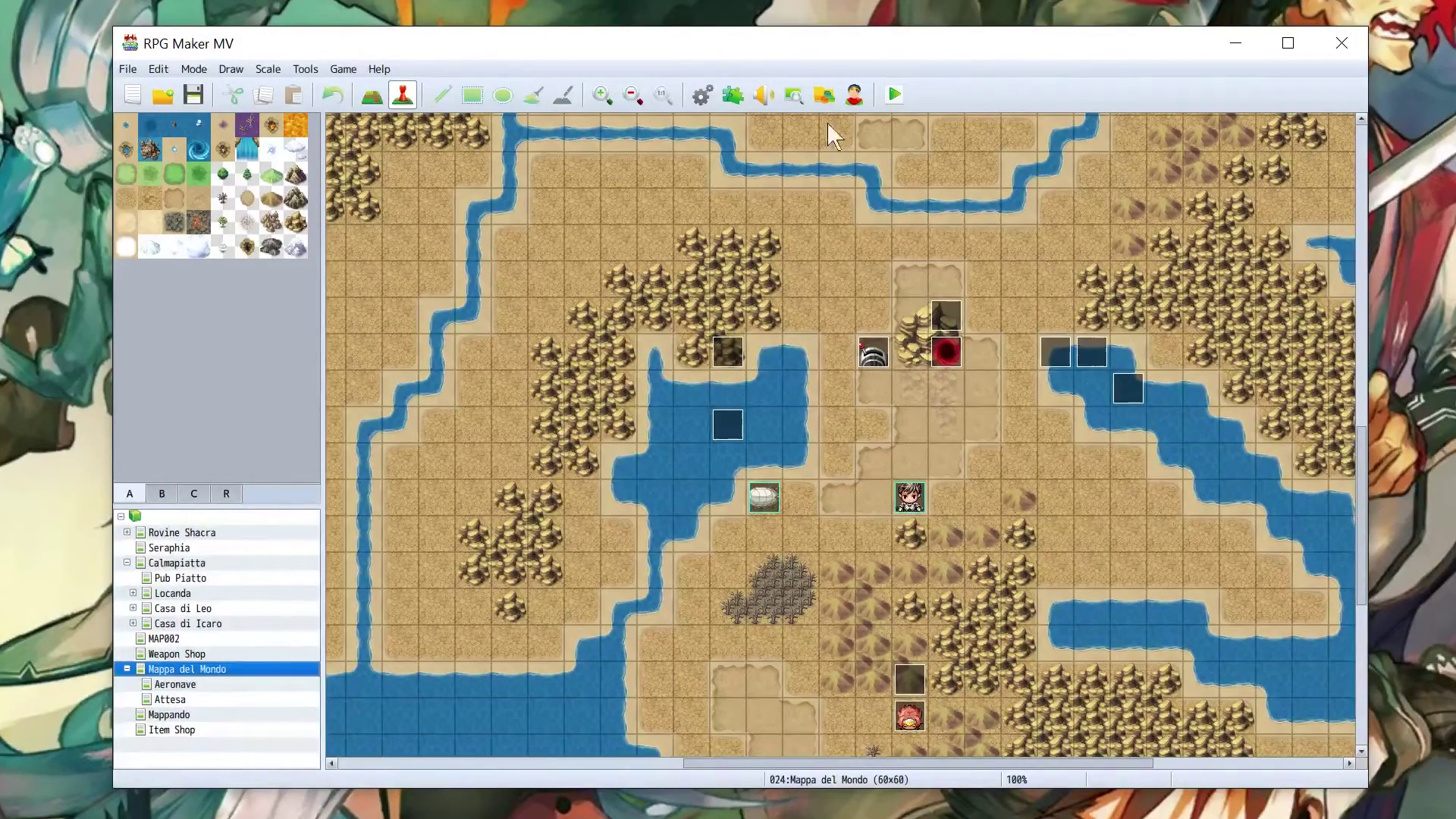
{"action": "left_click", "coordinate": [895, 95]}
{"action": "left_click", "coordinate": [682, 456]}
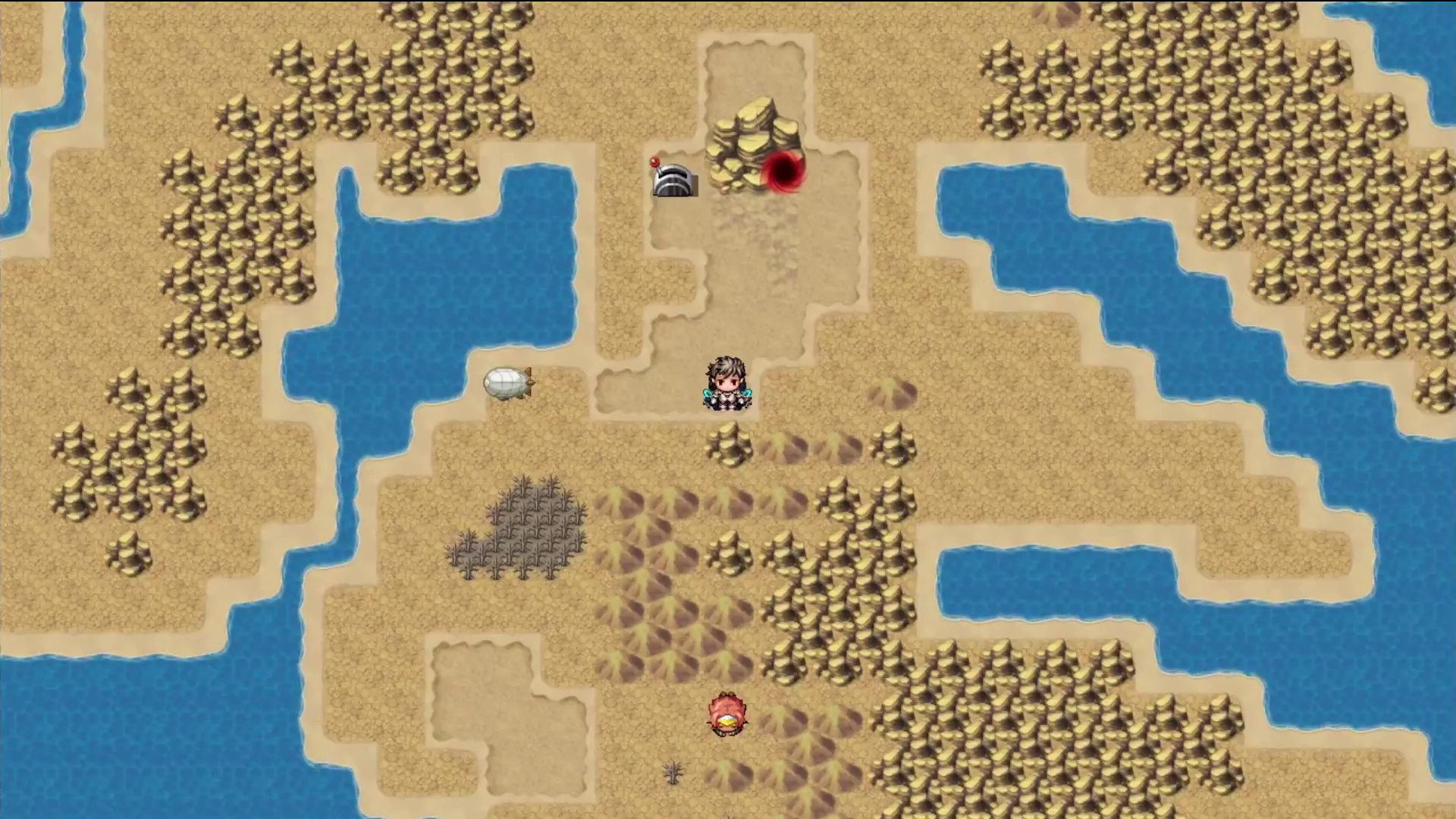
{"action": "key", "text": "Up"}
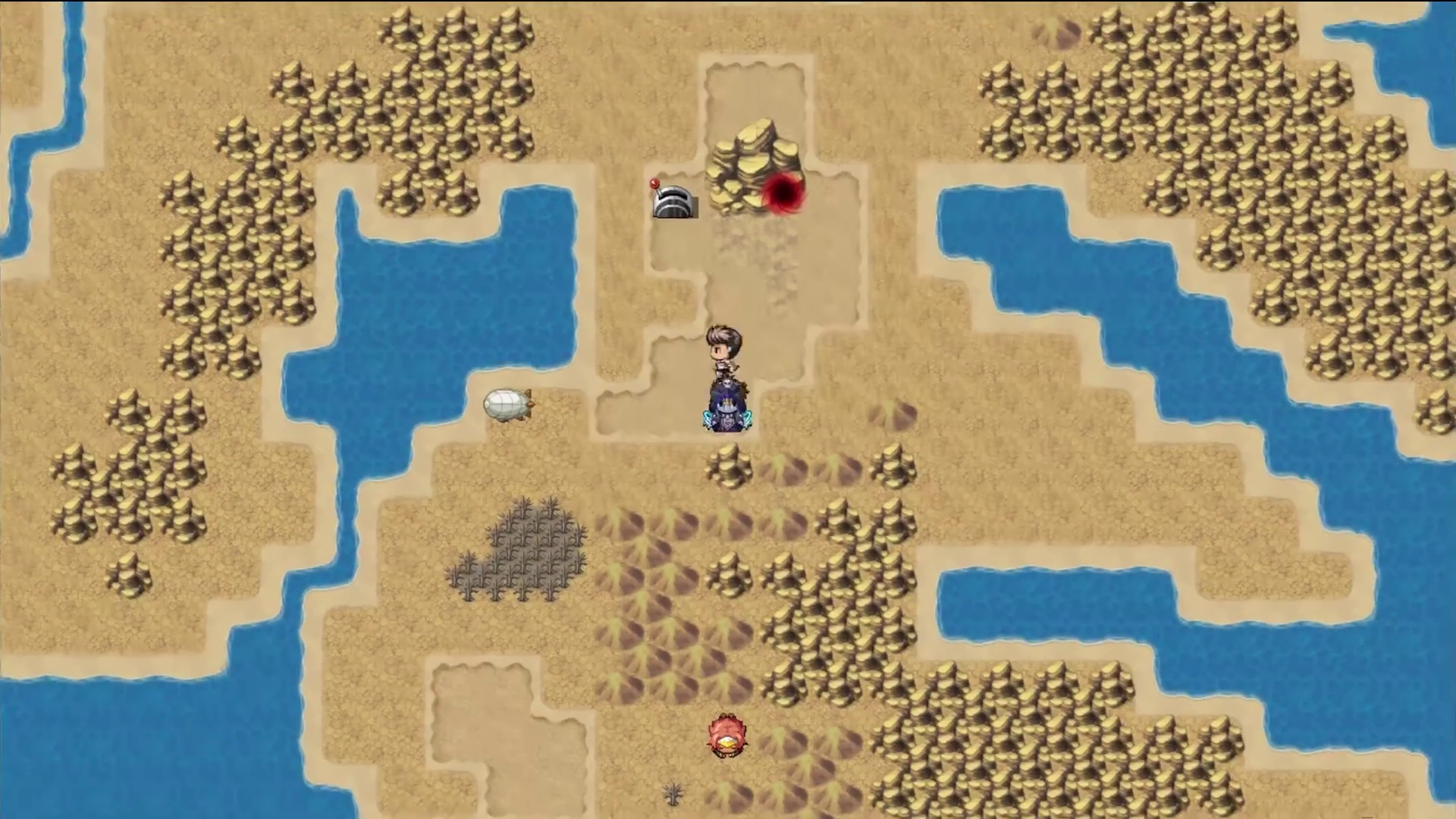